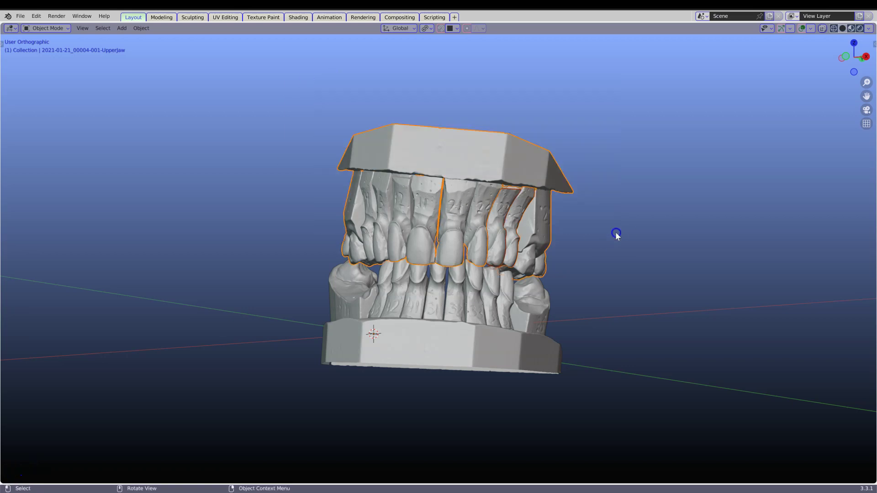
- Box-select the lower jaw, hide the upper jaw, then unhide it with Alt+H
{"action": "left_click_drag", "start_coordinate": [240, 277], "coordinate": [449, 409]}
{"action": "left_click_drag", "start_coordinate": [265, 302], "coordinate": [280, 321]}
{"action": "key", "text": "h"}
{"action": "left_click_drag", "start_coordinate": [303, 212], "coordinate": [659, 409]}
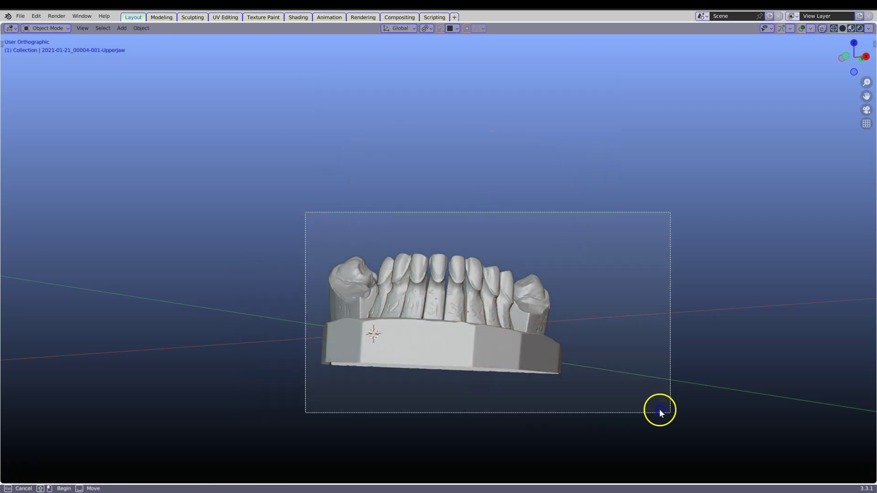
{"action": "left_click", "coordinate": [451, 288], "text": "ctrl"}
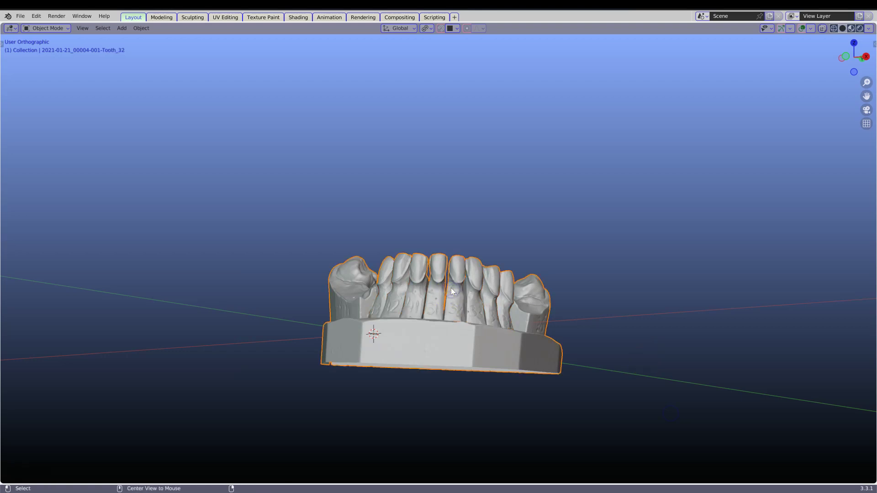
{"action": "key", "text": "alt+h"}
- Select the upper jaw and align the models to centre using four points viewed from below
{"action": "left_click", "coordinate": [550, 226]}
{"action": "key", "text": "n"}
{"action": "left_click", "coordinate": [476, 338]}
{"action": "left_click", "coordinate": [761, 318]}
{"action": "left_click", "coordinate": [758, 328]}
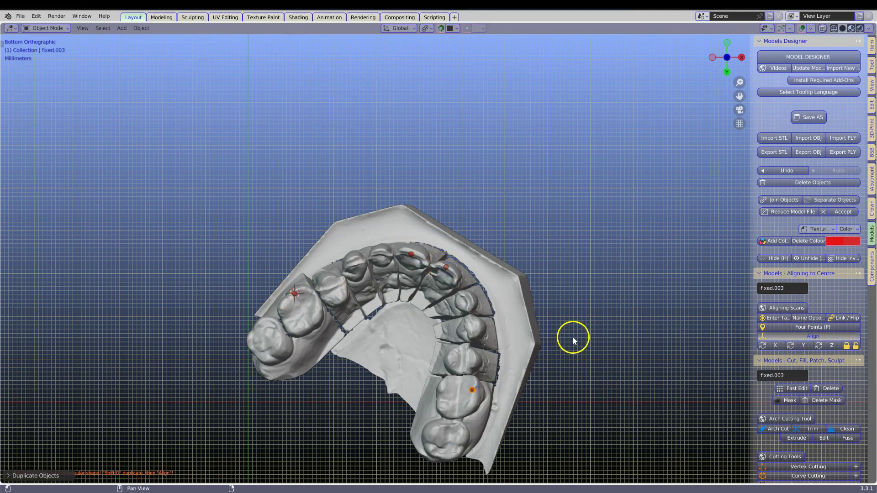
{"action": "scroll", "coordinate": [466, 245], "scroll_direction": "up", "scroll_amount": 3}
{"action": "scroll", "coordinate": [536, 256], "scroll_direction": "down", "scroll_amount": 3}
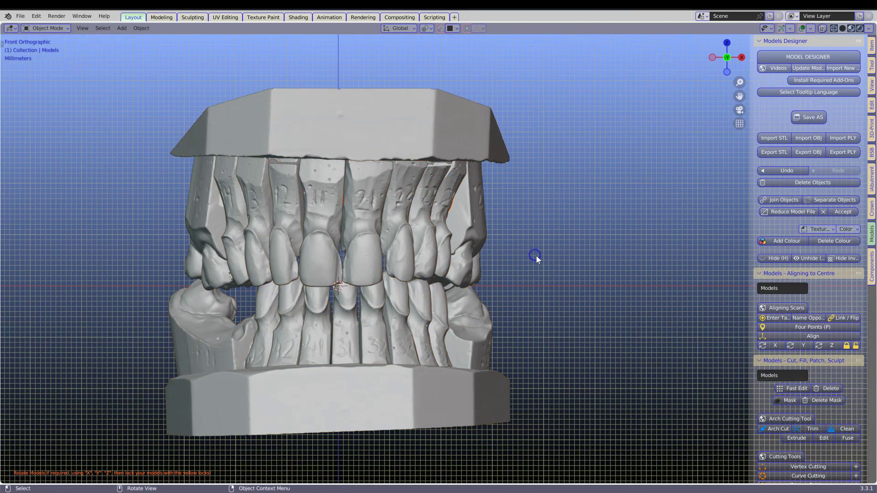
- Add the upper jaw to Working Models, assign the lower jaw as the hidden antagonist
{"action": "left_click", "coordinate": [872, 207]}
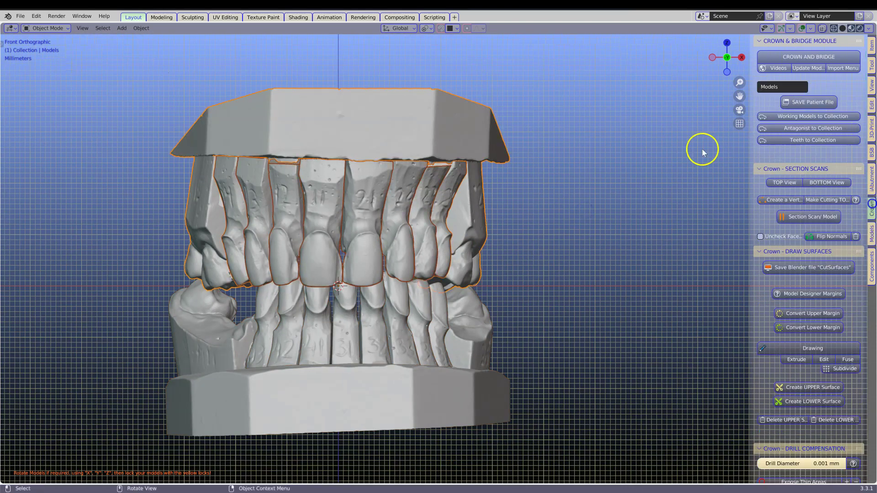
{"action": "left_click_drag", "start_coordinate": [163, 337], "coordinate": [594, 443]}
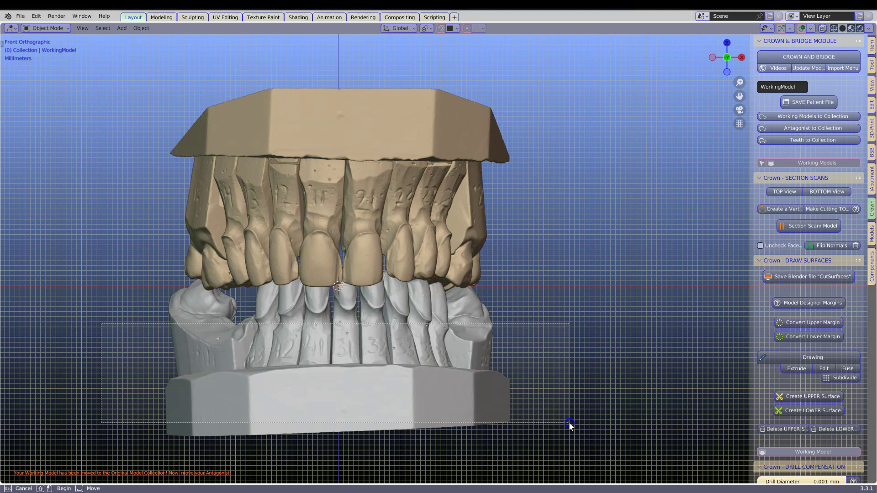
{"action": "left_click", "coordinate": [788, 129]}
{"action": "left_click", "coordinate": [186, 327]}
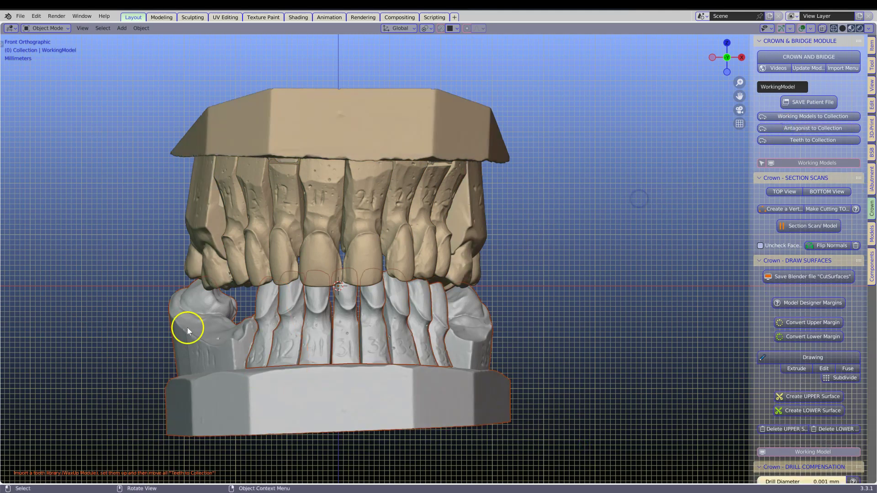
{"action": "scroll", "coordinate": [210, 328], "scroll_direction": "down", "scroll_amount": 2}
{"action": "left_click_drag", "start_coordinate": [552, 389], "coordinate": [551, 390]}
{"action": "left_click", "coordinate": [785, 128]}
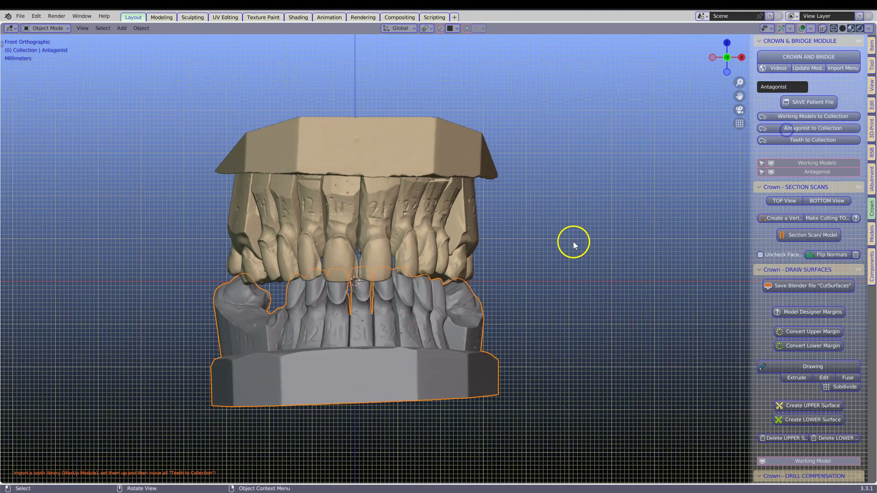
{"action": "left_click", "coordinate": [597, 275]}
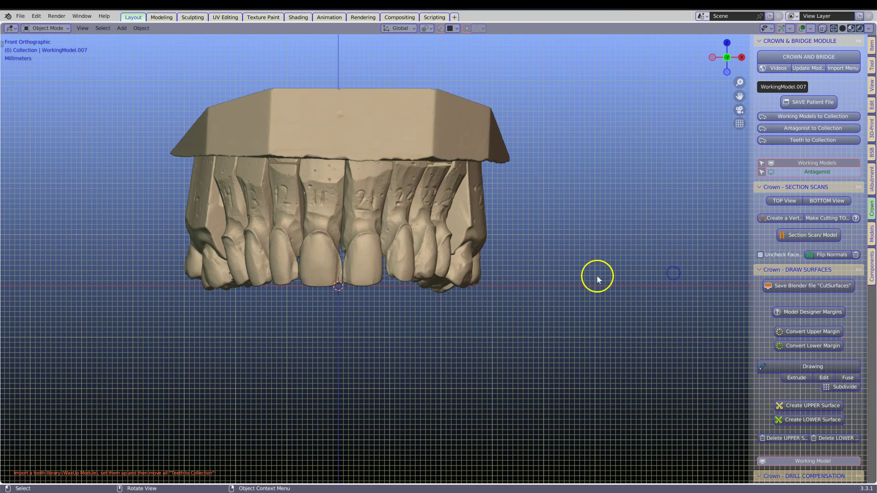
- Expand Contact Creation and create an Auto Contact CUTTER on the upper arch
{"action": "scroll", "coordinate": [812, 289], "scroll_direction": "down", "scroll_amount": 10}
{"action": "scroll", "coordinate": [810, 287], "scroll_direction": "down", "scroll_amount": 2}
{"action": "scroll", "coordinate": [810, 287], "scroll_direction": "down", "scroll_amount": 5}
{"action": "left_click", "coordinate": [810, 286]}
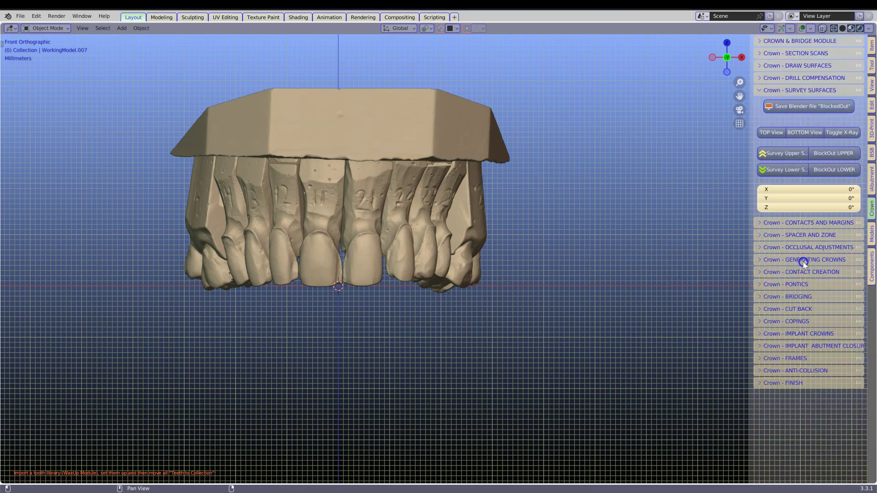
{"action": "left_click", "coordinate": [771, 272]}
{"action": "left_click", "coordinate": [787, 372]}
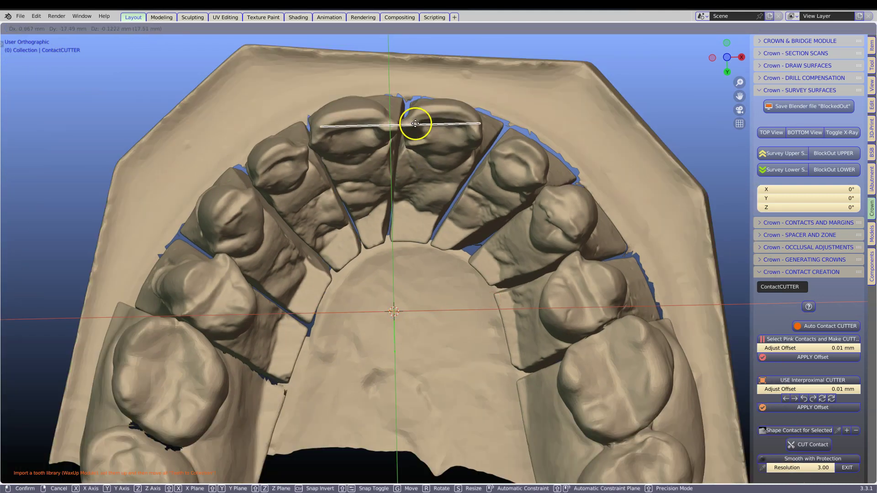
- Duplicate the first contact cutter, rotating it and sliding it along its axis into the next contact
{"action": "left_click", "coordinate": [415, 124]}
{"action": "key", "text": "shift+d"}
{"action": "key", "text": "r"}
{"action": "left_click", "coordinate": [395, 163]}
{"action": "mouse_move", "coordinate": [395, 162]}
{"action": "middle_mouse_down"}
{"action": "mouse_move", "coordinate": [396, 196]}
{"action": "mouse_move", "coordinate": [359, 243]}
{"action": "middle_mouse_up"}
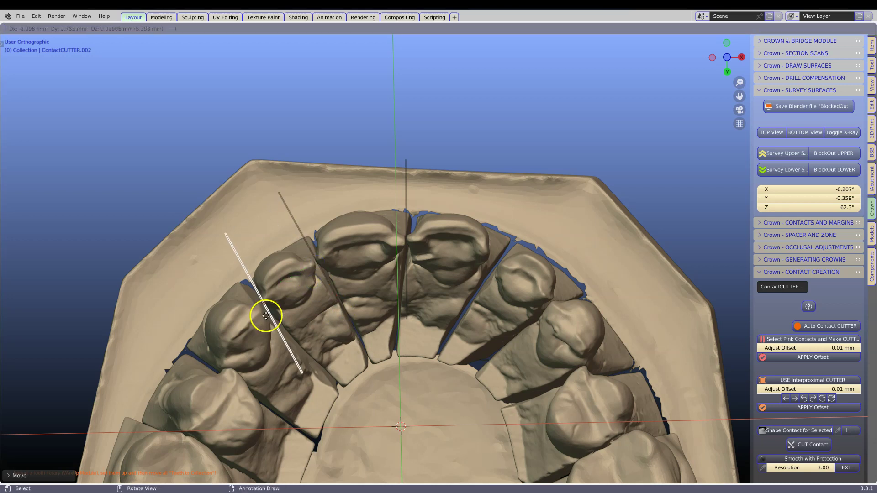
{"action": "left_click", "coordinate": [290, 349]}
{"action": "middle_click_drag", "start_coordinate": [290, 348], "coordinate": [332, 239]}
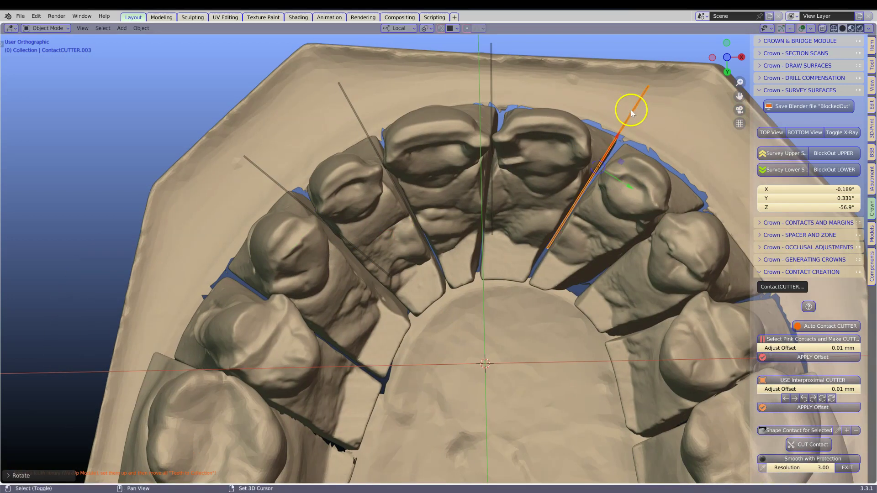
{"action": "scroll", "coordinate": [632, 113], "scroll_direction": "up", "scroll_amount": 2}
{"action": "key", "text": "g"}
{"action": "key", "text": "y"}
{"action": "key", "text": "y"}
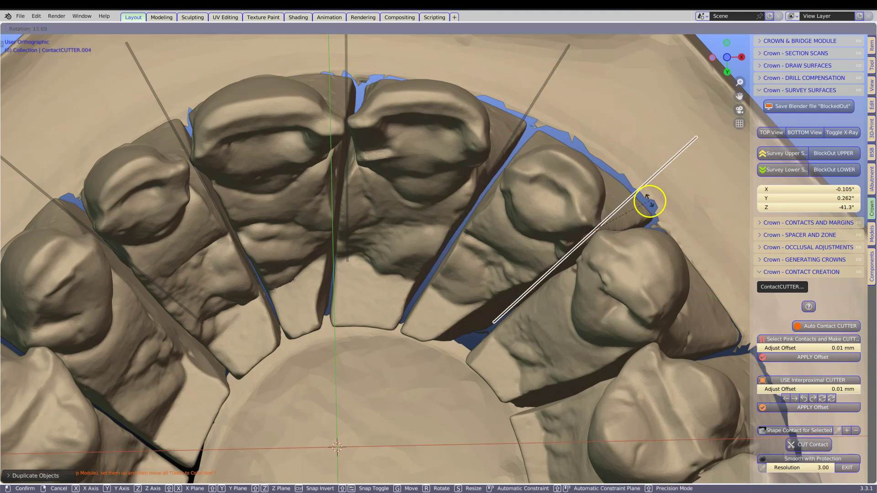
{"action": "left_click", "coordinate": [596, 225]}
{"action": "middle_click_drag", "start_coordinate": [595, 224], "coordinate": [571, 182]}
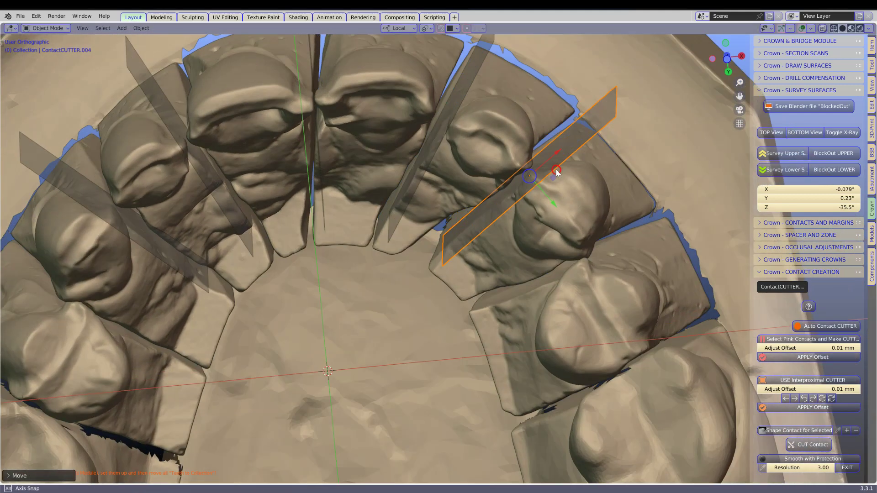
- Duplicate another cutter and place it between the next pair of front teeth
{"action": "key", "text": "shift+d"}
{"action": "left_click", "coordinate": [152, 255]}
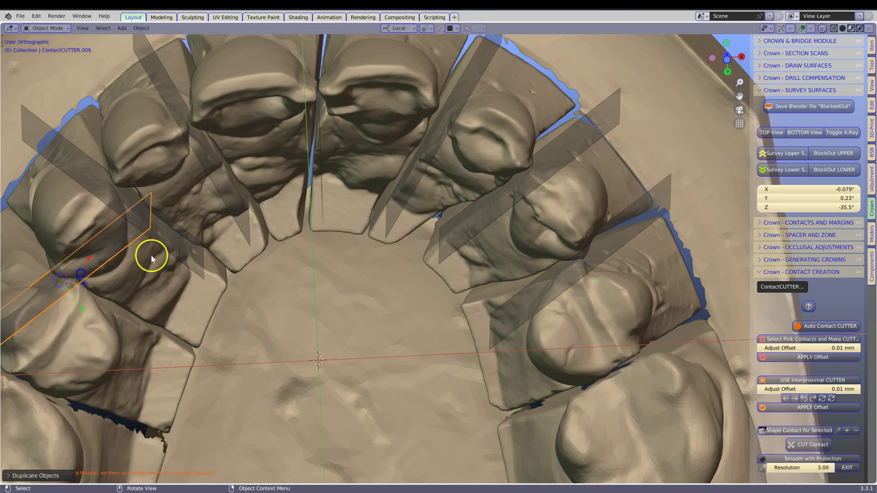
{"action": "middle_click_drag", "start_coordinate": [189, 331], "coordinate": [313, 362]}
{"action": "scroll", "coordinate": [363, 335], "scroll_direction": "up", "scroll_amount": 3}
{"action": "scroll", "coordinate": [363, 330], "scroll_direction": "down", "scroll_amount": 2}
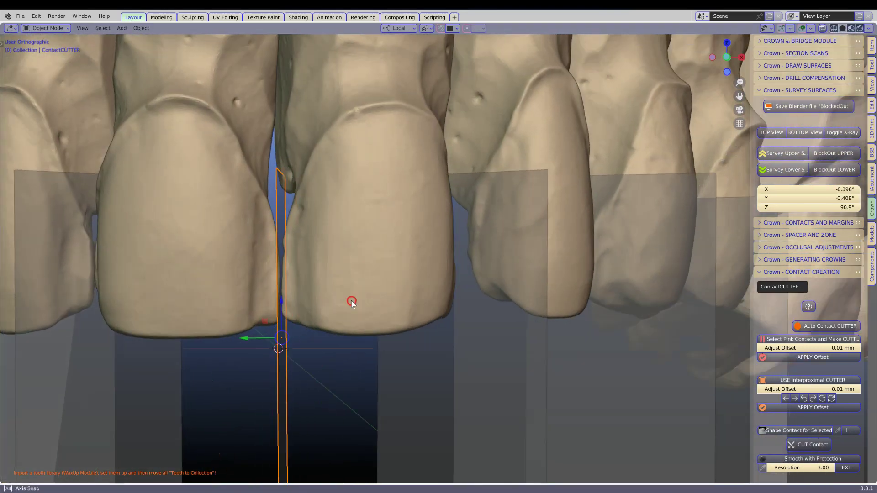
{"action": "left_click", "coordinate": [284, 297]}
{"action": "scroll", "coordinate": [446, 308], "scroll_direction": "down", "scroll_amount": 3}
{"action": "middle_click_drag", "start_coordinate": [446, 307], "coordinate": [415, 311]}
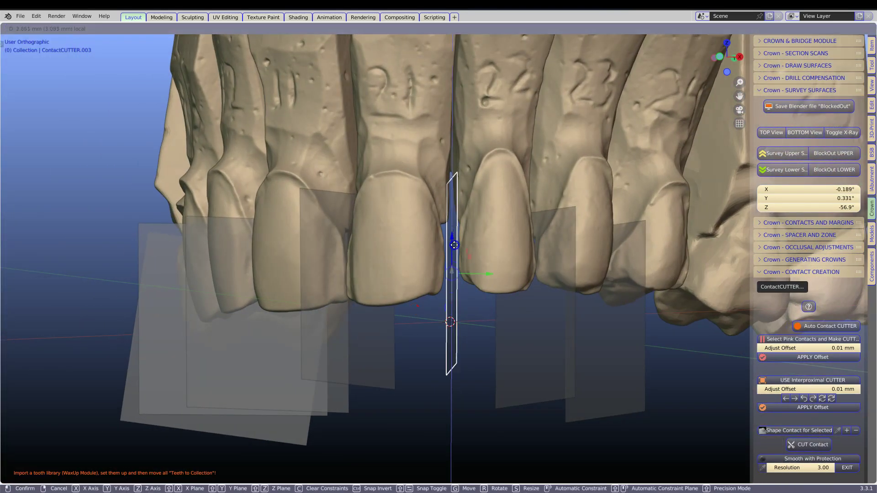
{"action": "left_click", "coordinate": [454, 246]}
- Reposition and rotate the next cutter so it sits in its tooth contact
{"action": "left_click", "coordinate": [525, 297]}
{"action": "middle_click_drag", "start_coordinate": [525, 297], "coordinate": [511, 305]}
{"action": "scroll", "coordinate": [619, 304], "scroll_direction": "up", "scroll_amount": 4}
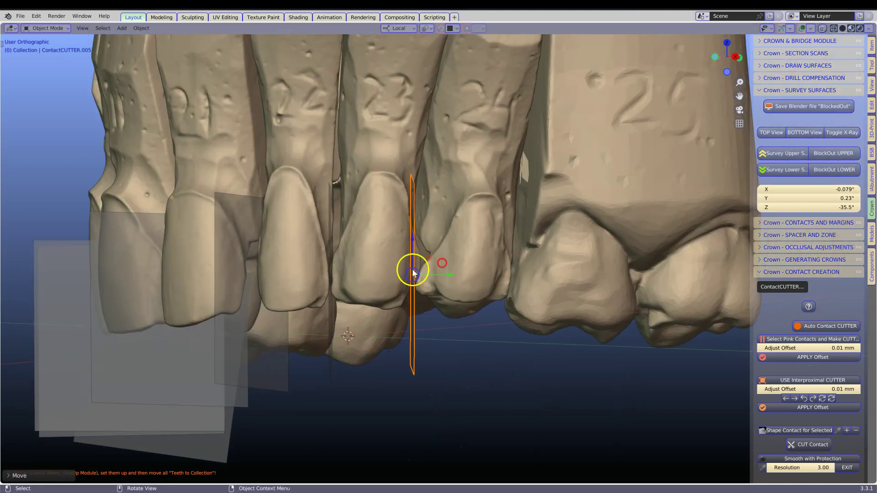
{"action": "left_click_drag", "start_coordinate": [411, 268], "coordinate": [413, 283]}
{"action": "key", "text": "r"}
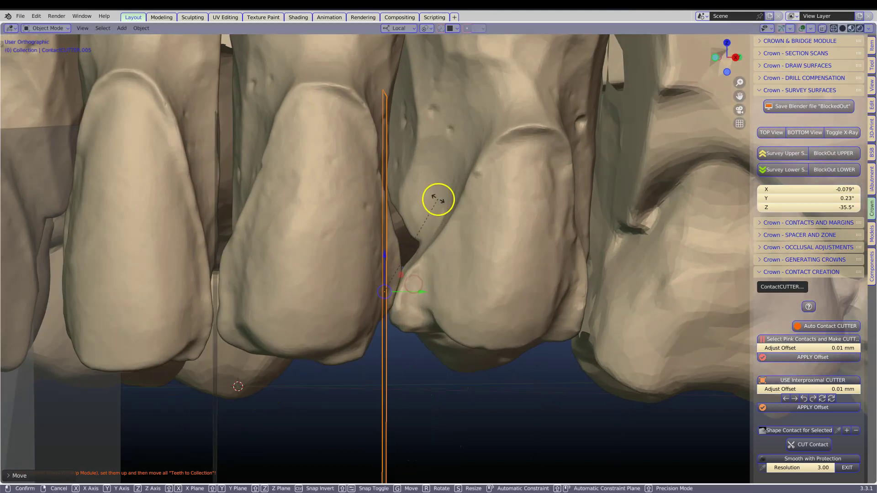
{"action": "left_click", "coordinate": [446, 239]}
{"action": "scroll", "coordinate": [587, 237], "scroll_direction": "down", "scroll_amount": 3}
{"action": "middle_click_drag", "start_coordinate": [587, 237], "coordinate": [551, 278]}
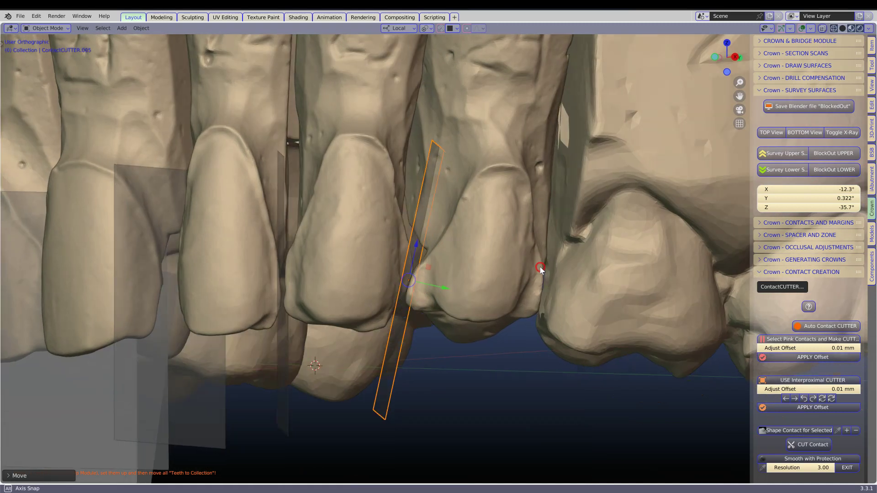
- Add another cutter and slide it into the canine contact
{"action": "key", "text": "shift+d"}
{"action": "scroll", "coordinate": [517, 284], "scroll_direction": "down", "scroll_amount": 3}
{"action": "key", "text": "ctrl+z"}
{"action": "scroll", "coordinate": [533, 251], "scroll_direction": "up", "scroll_amount": 4}
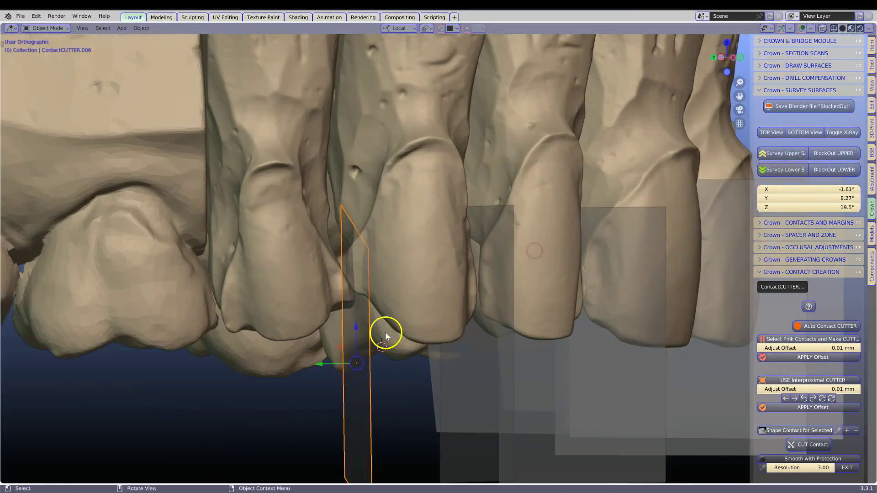
{"action": "middle_click_drag", "start_coordinate": [385, 333], "coordinate": [430, 285]}
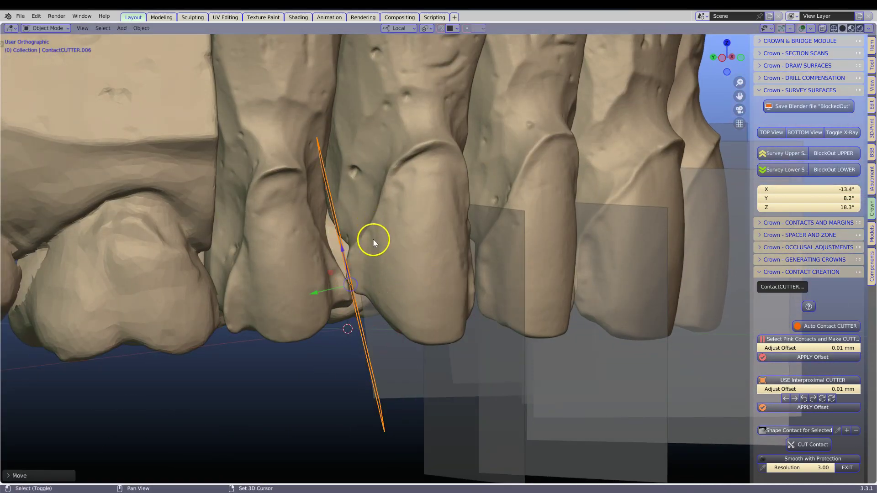
{"action": "scroll", "coordinate": [333, 289], "scroll_direction": "down", "scroll_amount": 3}
{"action": "scroll", "coordinate": [464, 337], "scroll_direction": "up", "scroll_amount": 3}
{"action": "left_click_drag", "start_coordinate": [465, 337], "coordinate": [460, 299]}
{"action": "left_click", "coordinate": [460, 298]}
{"action": "scroll", "coordinate": [522, 241], "scroll_direction": "up", "scroll_amount": 3}
{"action": "scroll", "coordinate": [569, 316], "scroll_direction": "down", "scroll_amount": 2}
- Check the remaining cutter from an oblique view and bring up the Hide & Unhide Collections list
{"action": "left_click", "coordinate": [570, 315]}
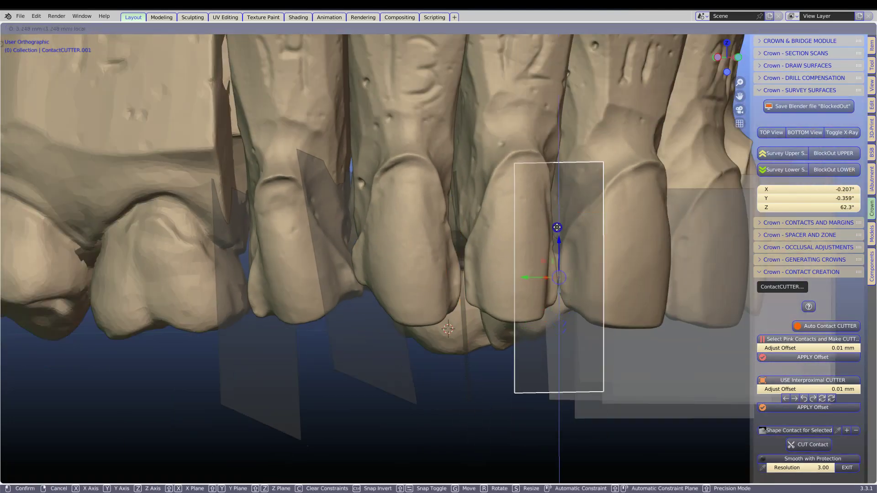
{"action": "scroll", "coordinate": [529, 241], "scroll_direction": "up", "scroll_amount": 3}
{"action": "scroll", "coordinate": [528, 241], "scroll_direction": "down", "scroll_amount": 3}
{"action": "scroll", "coordinate": [479, 294], "scroll_direction": "down", "scroll_amount": 2}
{"action": "mouse_move", "coordinate": [358, 299]}
{"action": "middle_mouse_down"}
{"action": "mouse_move", "coordinate": [381, 254]}
{"action": "mouse_move", "coordinate": [427, 239]}
{"action": "mouse_move", "coordinate": [651, 271]}
{"action": "middle_mouse_up"}
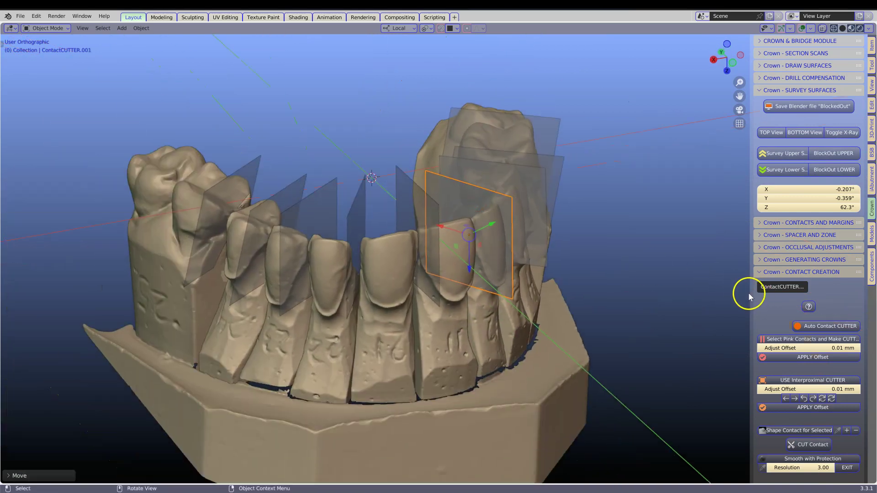
{"action": "left_click_drag", "start_coordinate": [750, 296], "coordinate": [703, 296]}
{"action": "scroll", "coordinate": [813, 293], "scroll_direction": "down", "scroll_amount": 2}
{"action": "scroll", "coordinate": [799, 381], "scroll_direction": "down", "scroll_amount": 5}
{"action": "left_click", "coordinate": [803, 399]}
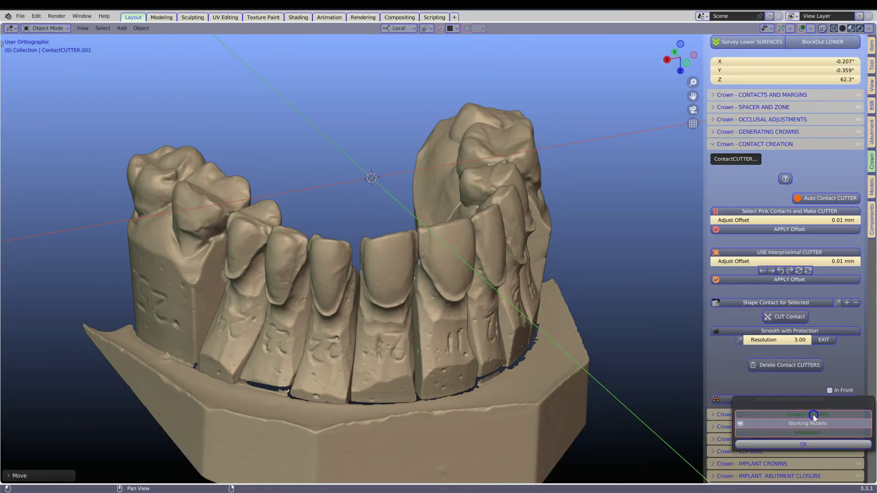
- Hide the Contact CUTTERS collection, select a front die, and start Drawing its margin
{"action": "left_click", "coordinate": [392, 283]}
{"action": "scroll", "coordinate": [755, 84], "scroll_direction": "up", "scroll_amount": 5}
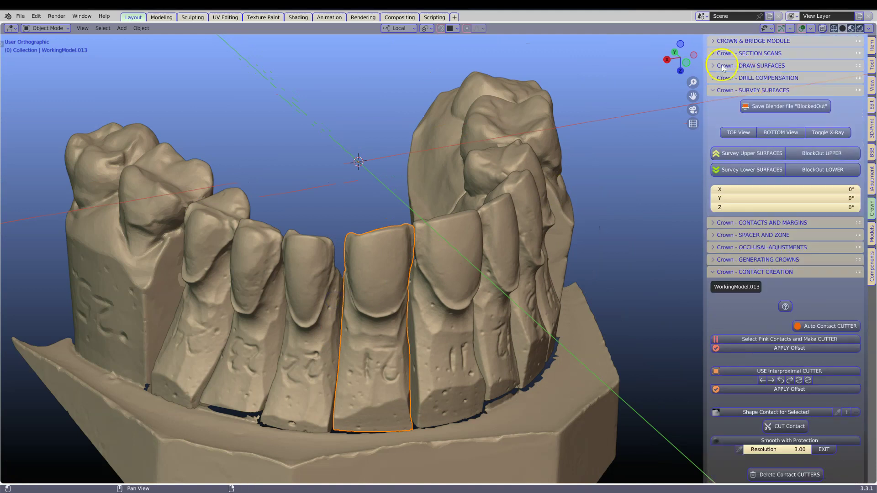
{"action": "left_click", "coordinate": [722, 67]}
{"action": "scroll", "coordinate": [358, 297], "scroll_direction": "up", "scroll_amount": 5}
{"action": "left_click", "coordinate": [277, 276]}
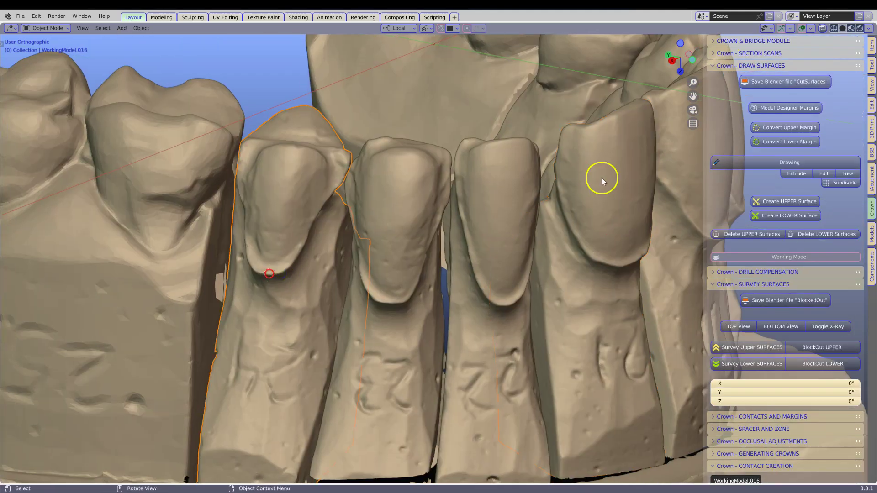
{"action": "left_click", "coordinate": [789, 162]}
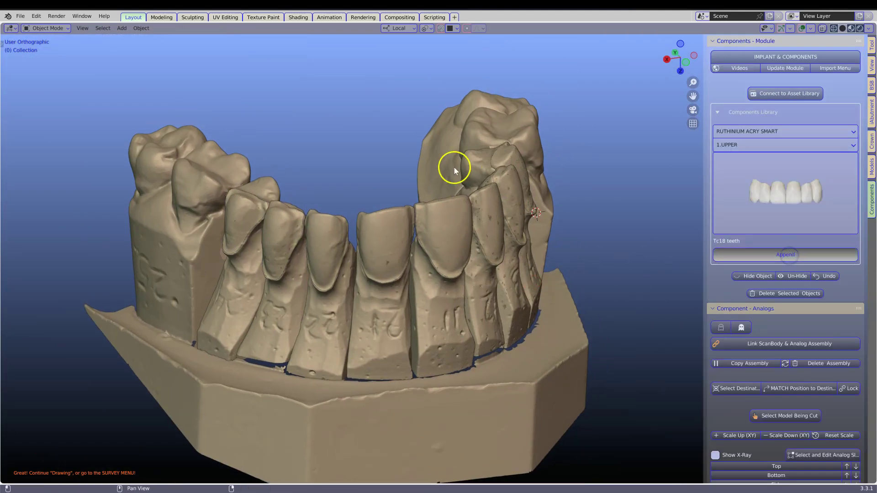
- Move the appended TC18 front teeth onto the upper arch
{"action": "mouse_move", "coordinate": [454, 168]}
{"action": "middle_mouse_down"}
{"action": "mouse_move", "coordinate": [407, 190]}
{"action": "mouse_move", "coordinate": [374, 261]}
{"action": "mouse_move", "coordinate": [391, 173]}
{"action": "middle_mouse_up"}
{"action": "scroll", "coordinate": [391, 173], "scroll_direction": "up", "scroll_amount": 3}
{"action": "key", "text": "g"}
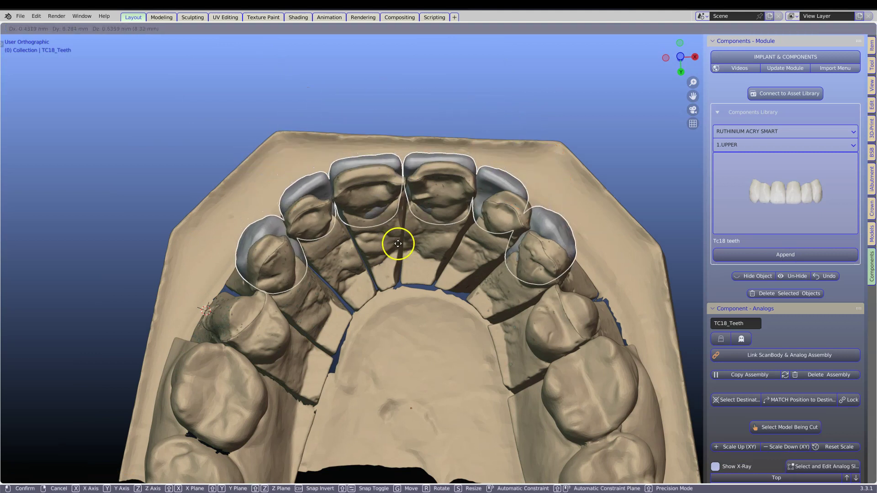
{"action": "left_click", "coordinate": [398, 249]}
{"action": "middle_click_drag", "start_coordinate": [397, 248], "coordinate": [412, 325]}
{"action": "key", "text": "t"}
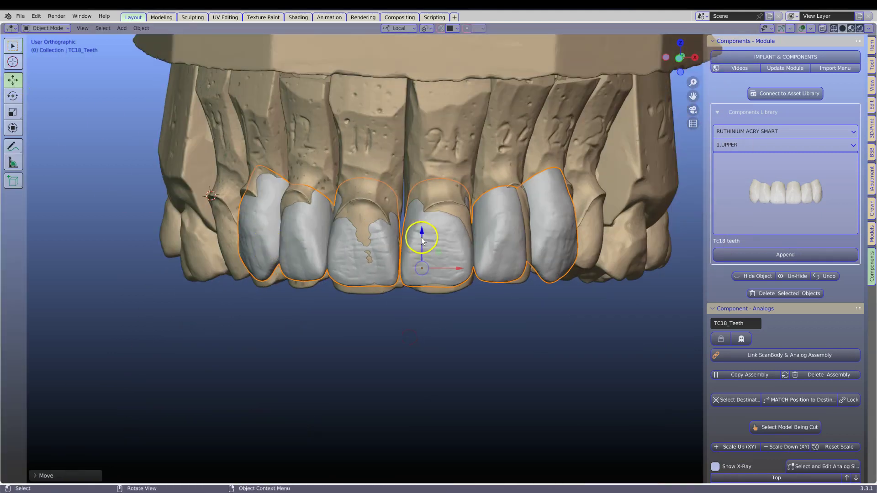
{"action": "mouse_move", "coordinate": [436, 152]}
{"action": "middle_mouse_down"}
{"action": "mouse_move", "coordinate": [421, 419]}
{"action": "mouse_move", "coordinate": [353, 421]}
{"action": "middle_mouse_up"}
{"action": "scroll", "coordinate": [617, 251], "scroll_direction": "up", "scroll_amount": 2}
- Scale the TC18 teeth up and reposition them over the front dies
{"action": "key", "text": "s"}
{"action": "right_click", "coordinate": [418, 445]}
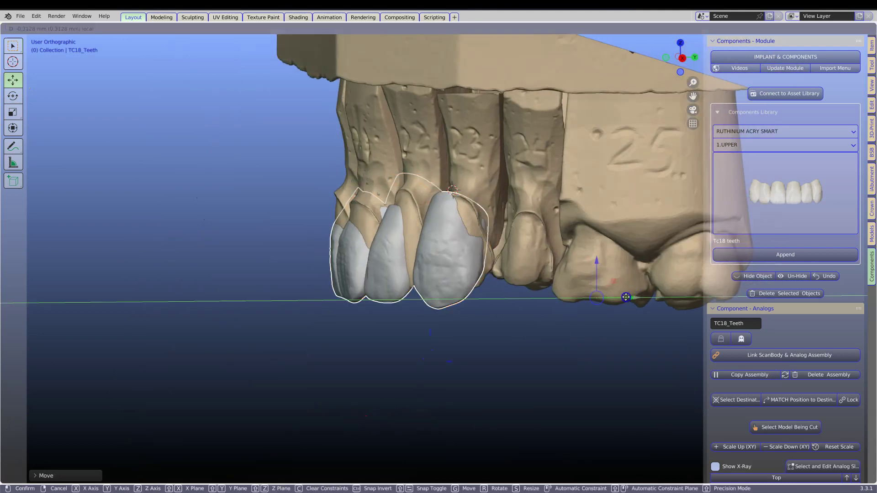
{"action": "scroll", "coordinate": [435, 265], "scroll_direction": "up", "scroll_amount": 2}
{"action": "key", "text": "s"}
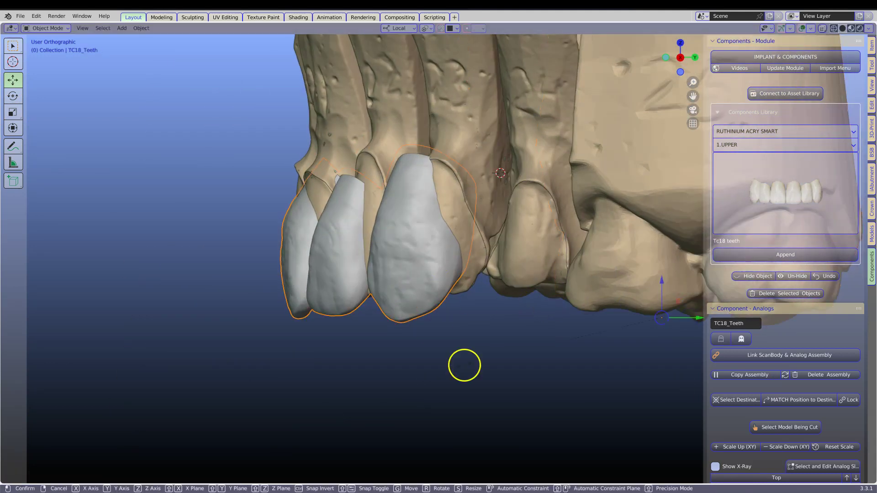
{"action": "left_click", "coordinate": [463, 366]}
{"action": "mouse_move", "coordinate": [687, 321]}
{"action": "middle_mouse_down"}
{"action": "mouse_move", "coordinate": [587, 333]}
{"action": "mouse_move", "coordinate": [472, 362]}
{"action": "middle_mouse_up"}
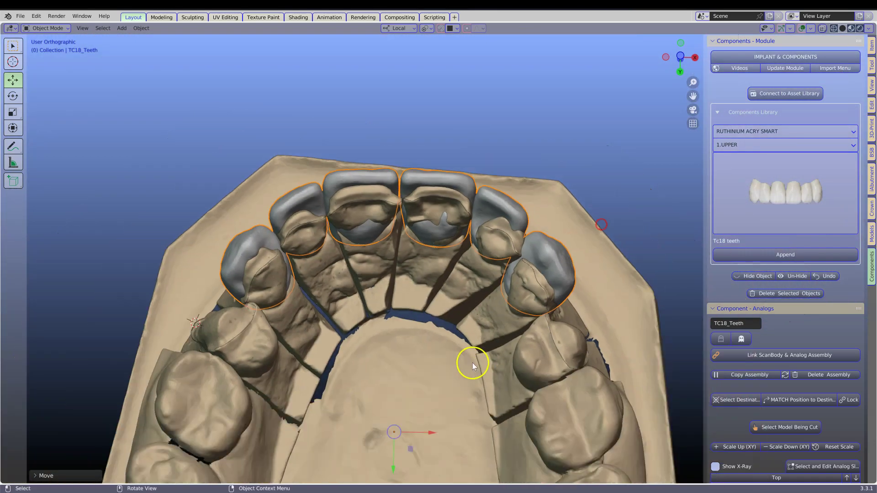
{"action": "key", "text": "g"}
{"action": "left_click", "coordinate": [399, 389]}
{"action": "mouse_move", "coordinate": [399, 389]}
{"action": "middle_mouse_down"}
{"action": "mouse_move", "coordinate": [393, 354]}
{"action": "mouse_move", "coordinate": [406, 329]}
{"action": "mouse_move", "coordinate": [435, 329]}
{"action": "mouse_move", "coordinate": [458, 366]}
{"action": "mouse_move", "coordinate": [467, 344]}
{"action": "middle_mouse_up"}
- Switch the tooth library to the 3.POSTERIOR set to append TL35 posterior teeth
{"action": "left_click", "coordinate": [765, 145]}
{"action": "left_click", "coordinate": [767, 146]}
{"action": "left_click", "coordinate": [758, 188]}
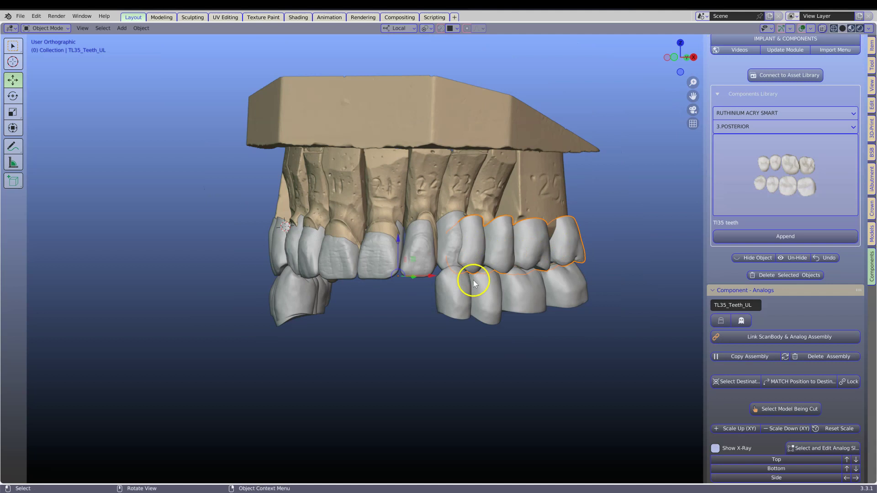
{"action": "left_click", "coordinate": [871, 234]}
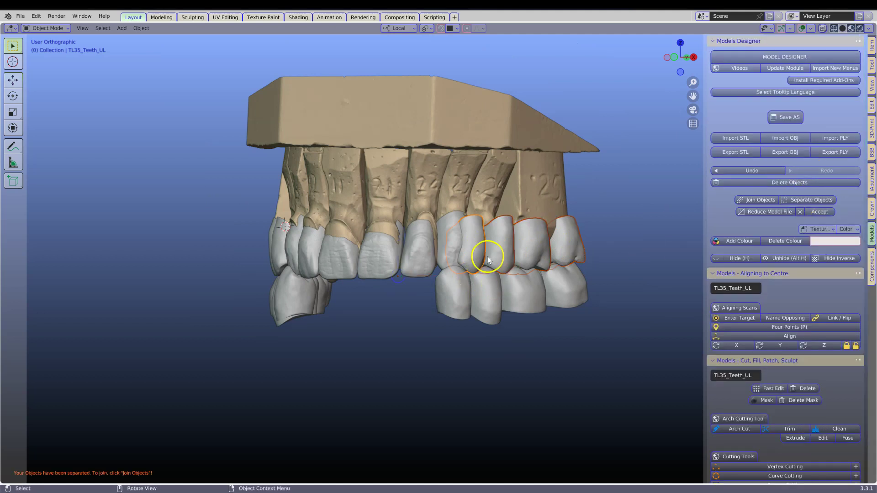
- Delete the lower TL35 posterior teeth and nudge the upper posterior teeth into place
{"action": "middle_click_drag", "start_coordinate": [535, 303], "coordinate": [342, 263]}
{"action": "left_click", "coordinate": [341, 258]}
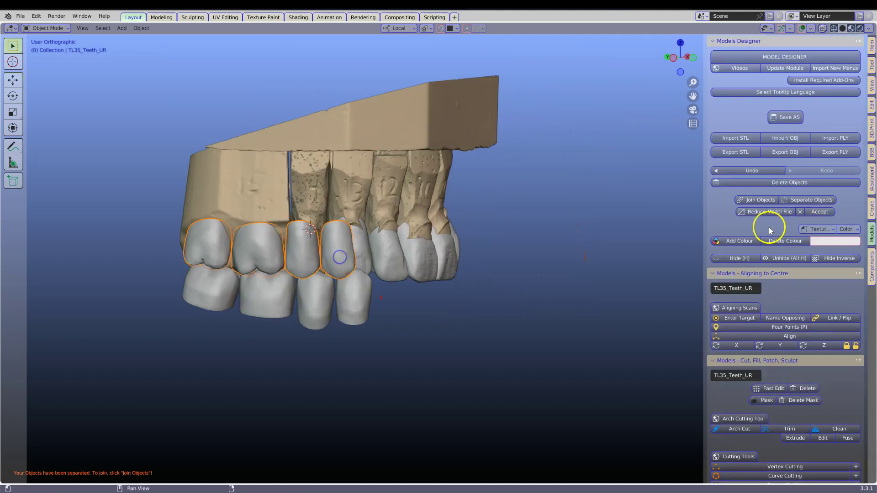
{"action": "left_click", "coordinate": [260, 334]}
{"action": "mouse_move", "coordinate": [346, 289]}
{"action": "middle_mouse_down"}
{"action": "mouse_move", "coordinate": [288, 239]}
{"action": "mouse_move", "coordinate": [252, 278]}
{"action": "middle_mouse_up"}
{"action": "left_click_drag", "start_coordinate": [252, 278], "coordinate": [265, 285]}
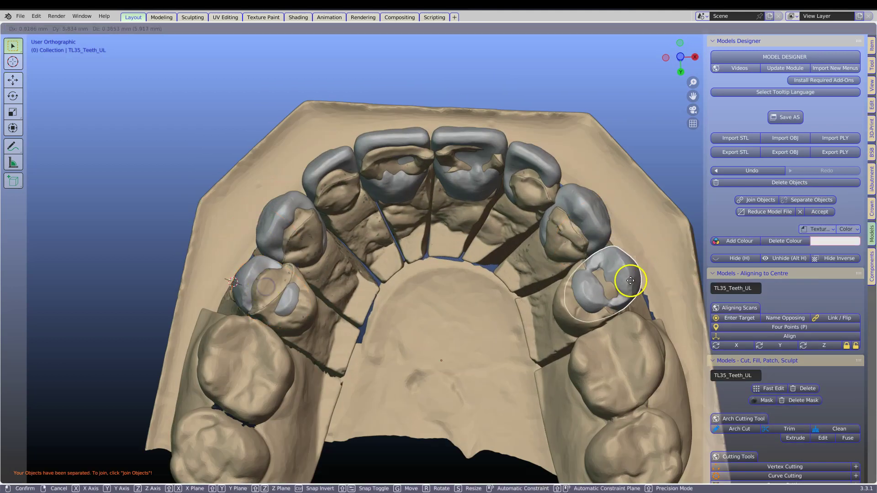
{"action": "mouse_move", "coordinate": [614, 239]}
{"action": "middle_mouse_down"}
{"action": "mouse_move", "coordinate": [442, 265]}
{"action": "mouse_move", "coordinate": [434, 250]}
{"action": "mouse_move", "coordinate": [303, 260]}
{"action": "mouse_move", "coordinate": [480, 279]}
{"action": "mouse_move", "coordinate": [521, 254]}
{"action": "mouse_move", "coordinate": [578, 284]}
{"action": "mouse_move", "coordinate": [449, 264]}
{"action": "mouse_move", "coordinate": [336, 222]}
{"action": "mouse_move", "coordinate": [323, 225]}
{"action": "middle_mouse_up"}
{"action": "left_click", "coordinate": [442, 267]}
- Select two front crowns and enlarge them slightly
{"action": "left_click", "coordinate": [434, 251]}
{"action": "left_click", "coordinate": [313, 248]}
{"action": "left_click", "coordinate": [578, 284]}
{"action": "left_click", "coordinate": [336, 221]}
{"action": "left_click_drag", "start_coordinate": [623, 259], "coordinate": [627, 259]}
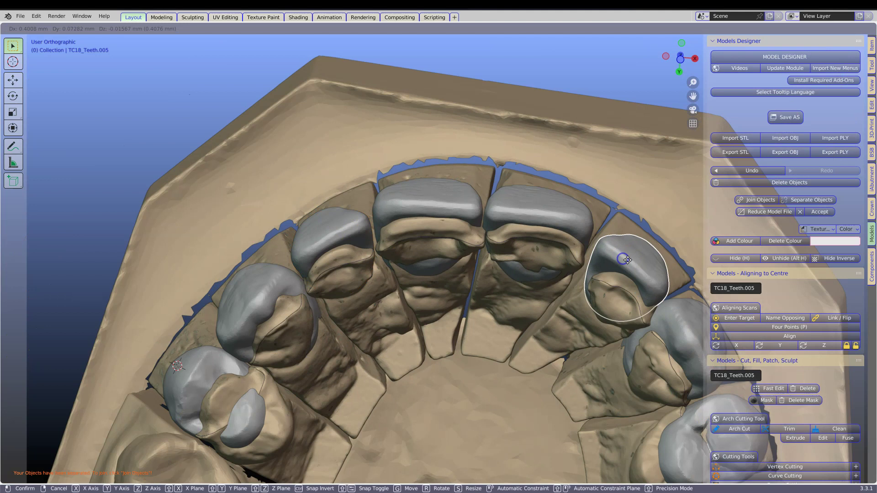
{"action": "key", "text": "s"}
{"action": "left_click", "coordinate": [634, 178]}
- Move and rescale the crowns over their dies, then pick the neighbouring front crown
{"action": "key", "text": "g"}
{"action": "key", "text": "s"}
{"action": "left_click", "coordinate": [588, 168]}
{"action": "key", "text": "g"}
{"action": "middle_click_drag", "start_coordinate": [604, 238], "coordinate": [495, 196], "text": "shift"}
{"action": "left_click", "coordinate": [196, 166]}
{"action": "mouse_move", "coordinate": [196, 166]}
{"action": "middle_mouse_down"}
{"action": "mouse_move", "coordinate": [342, 289]}
{"action": "mouse_move", "coordinate": [377, 260]}
{"action": "mouse_move", "coordinate": [471, 259]}
{"action": "mouse_move", "coordinate": [509, 290]}
{"action": "mouse_move", "coordinate": [525, 280]}
{"action": "mouse_move", "coordinate": [447, 292]}
{"action": "middle_mouse_up"}
{"action": "left_click", "coordinate": [541, 300]}
- View the crowns' biting edges from below and start repositioning the molar crown with G
{"action": "scroll", "coordinate": [407, 306], "scroll_direction": "down", "scroll_amount": 3}
{"action": "left_click", "coordinate": [378, 273]}
{"action": "middle_click_drag", "start_coordinate": [378, 272], "coordinate": [415, 264], "text": "alt"}
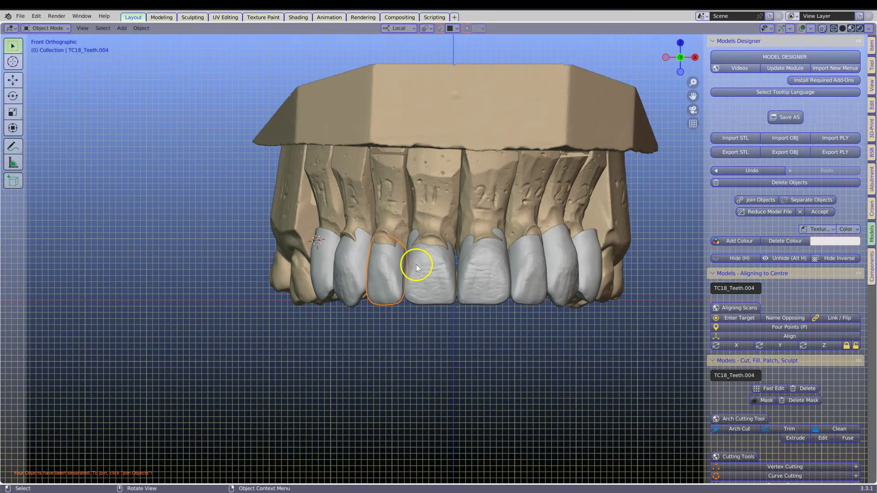
{"action": "middle_click_drag", "start_coordinate": [603, 280], "coordinate": [491, 193]}
{"action": "scroll", "coordinate": [491, 193], "scroll_direction": "up", "scroll_amount": 4}
{"action": "left_click", "coordinate": [529, 236], "text": "shift"}
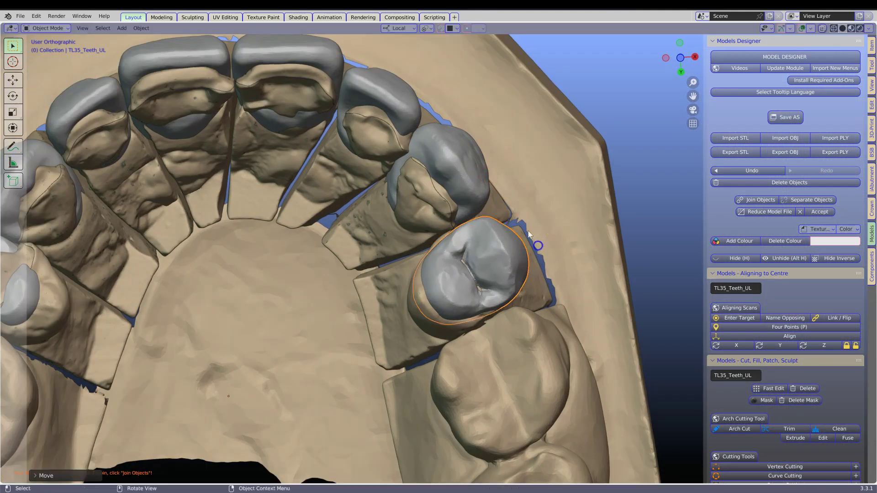
{"action": "right_click", "coordinate": [214, 274]}
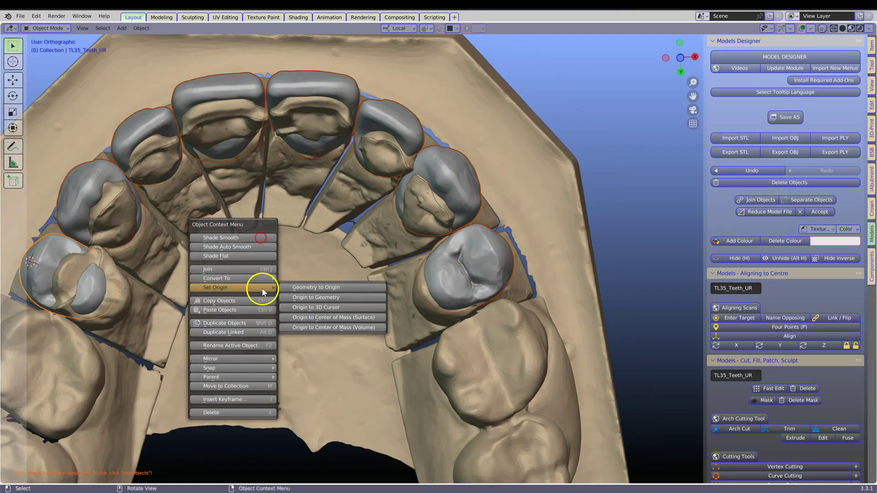
{"action": "left_click", "coordinate": [499, 250]}
{"action": "key", "text": "g"}
- From a side view, move another crown along the arch to its new position
{"action": "left_click", "coordinate": [501, 272]}
{"action": "mouse_move", "coordinate": [66, 245]}
{"action": "middle_mouse_down"}
{"action": "mouse_move", "coordinate": [402, 254]}
{"action": "mouse_move", "coordinate": [406, 319]}
{"action": "middle_mouse_up"}
{"action": "left_click", "coordinate": [311, 263]}
{"action": "key", "text": "g"}
{"action": "left_click", "coordinate": [491, 298]}
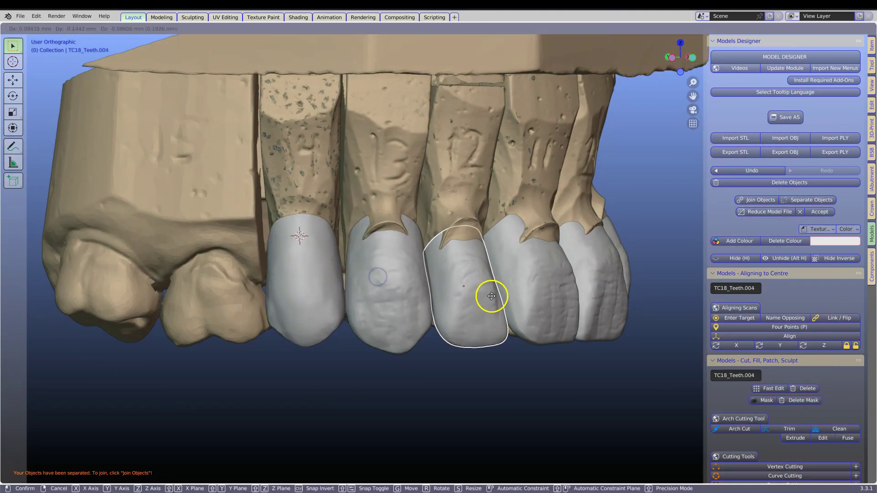
{"action": "middle_click_drag", "start_coordinate": [492, 297], "coordinate": [432, 302]}
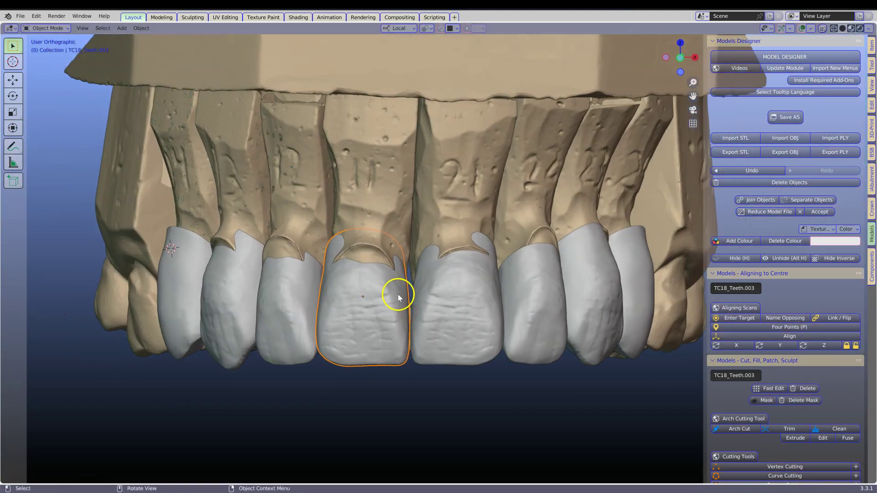
- Reshape the right central crown's mesh in Edit Mode using G
{"action": "left_click", "coordinate": [453, 297]}
{"action": "key", "text": "Tab"}
{"action": "middle_click_drag", "start_coordinate": [434, 245], "coordinate": [342, 253]}
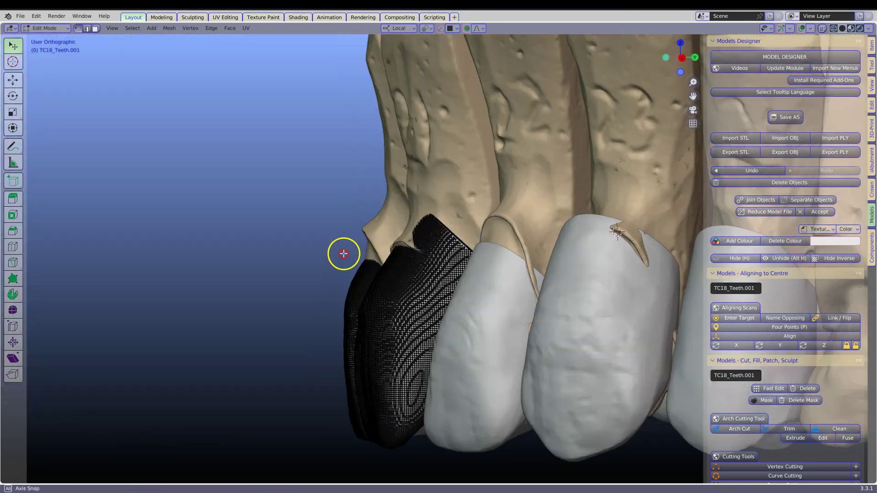
{"action": "key", "text": "g"}
{"action": "scroll", "coordinate": [376, 241], "scroll_direction": "down", "scroll_amount": 4}
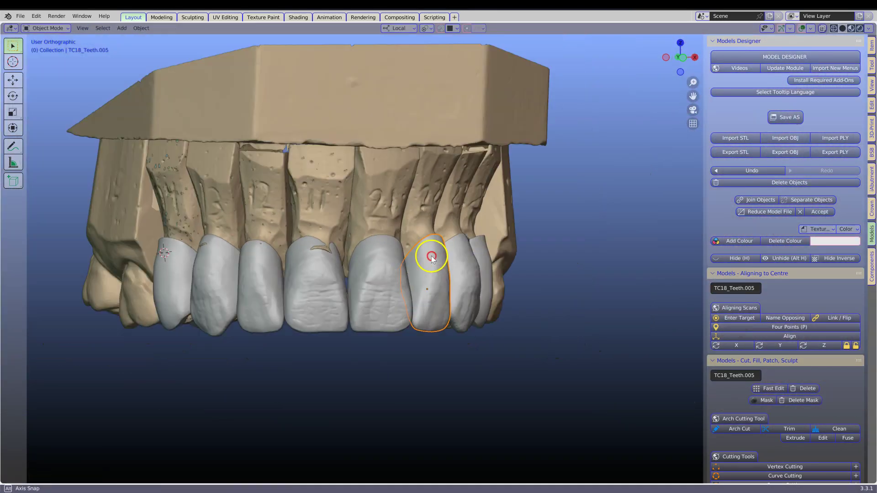
{"action": "mouse_move", "coordinate": [431, 258]}
{"action": "middle_mouse_down"}
{"action": "mouse_move", "coordinate": [470, 260]}
{"action": "mouse_move", "coordinate": [423, 156]}
{"action": "mouse_move", "coordinate": [418, 190]}
{"action": "mouse_move", "coordinate": [423, 150]}
{"action": "mouse_move", "coordinate": [335, 197]}
{"action": "mouse_move", "coordinate": [323, 290]}
{"action": "mouse_move", "coordinate": [365, 376]}
{"action": "middle_mouse_up"}
- Show the lower antagonist model and shift the selected crowns to a new position
{"action": "left_click", "coordinate": [871, 207]}
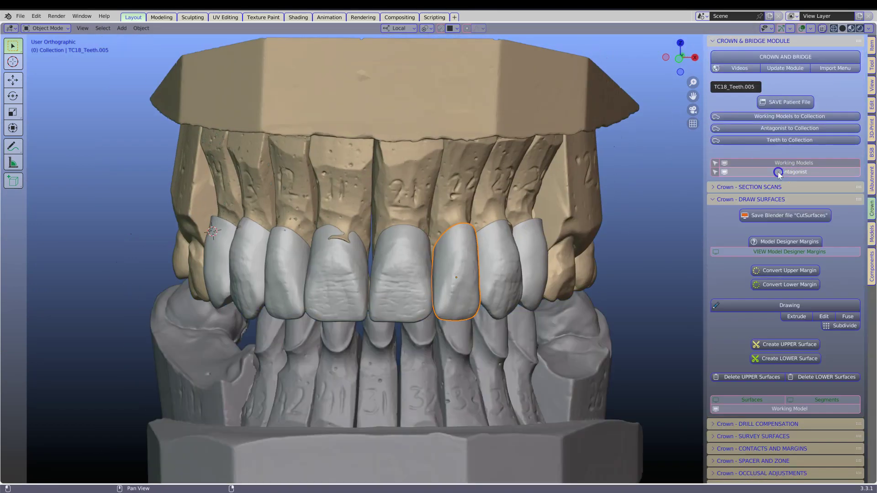
{"action": "left_click", "coordinate": [775, 172]}
{"action": "mouse_move", "coordinate": [434, 274]}
{"action": "middle_mouse_down"}
{"action": "mouse_move", "coordinate": [469, 305]}
{"action": "mouse_move", "coordinate": [456, 320]}
{"action": "middle_mouse_up"}
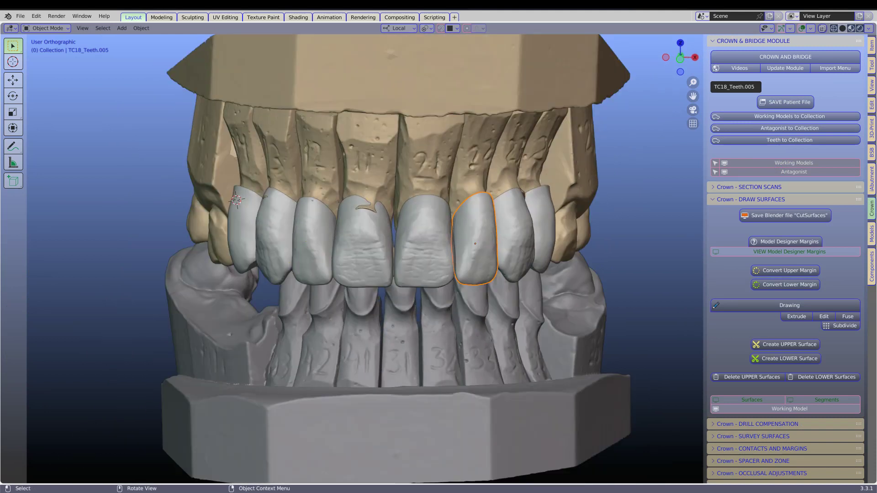
{"action": "key", "text": "g"}
{"action": "left_click", "coordinate": [405, 250]}
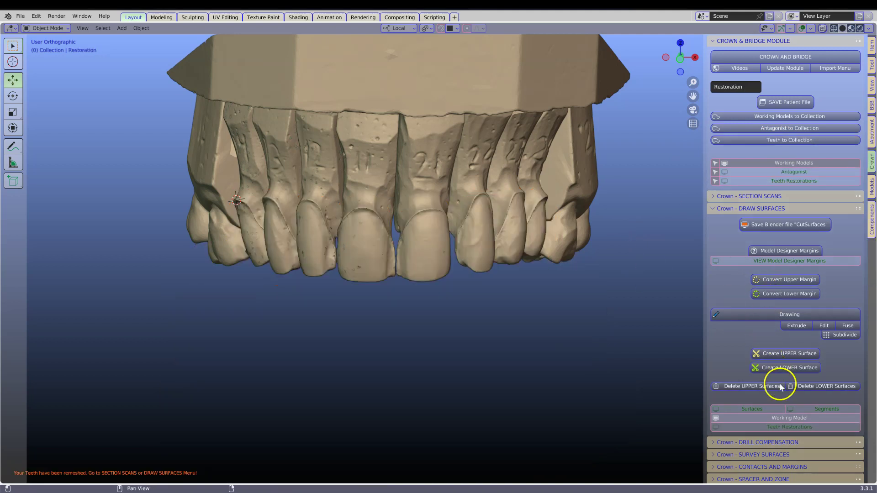
- Display the drawn tooth surfaces, inspect them, and expand Crown - SURVEY SURFACES
{"action": "left_click", "coordinate": [768, 409]}
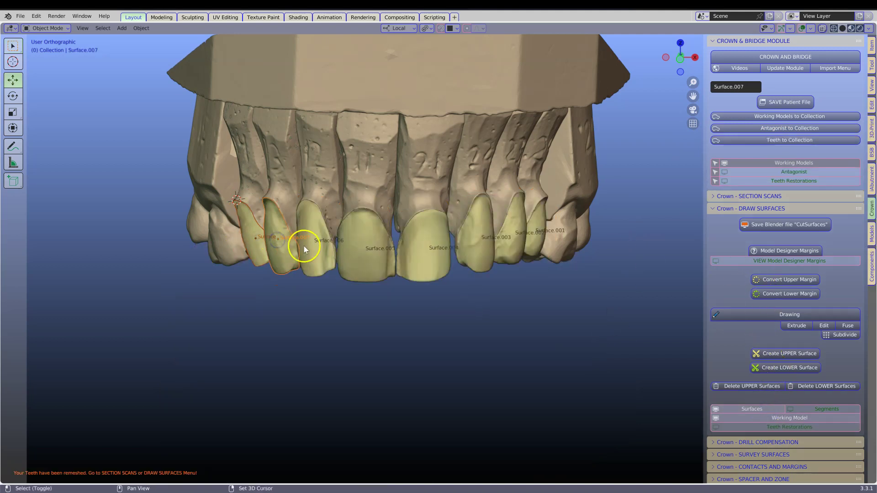
{"action": "middle_click_drag", "start_coordinate": [303, 246], "coordinate": [364, 219]}
{"action": "scroll", "coordinate": [393, 256], "scroll_direction": "up", "scroll_amount": 3}
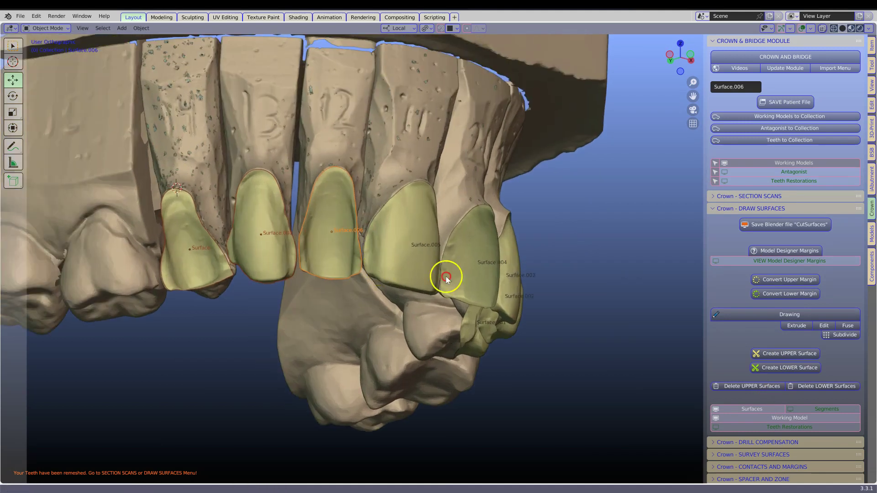
{"action": "scroll", "coordinate": [548, 297], "scroll_direction": "down", "scroll_amount": 2}
{"action": "scroll", "coordinate": [735, 356], "scroll_direction": "down", "scroll_amount": 5}
{"action": "left_click", "coordinate": [717, 344], "text": "ctrl"}
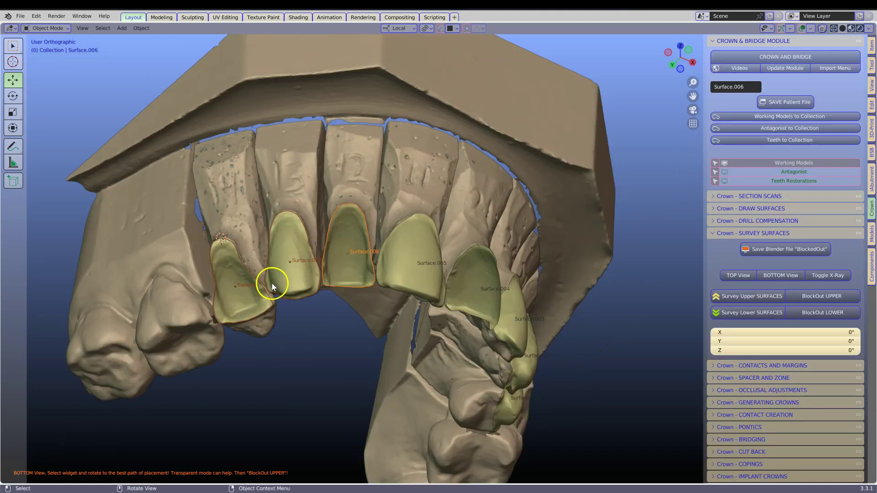
- Survey the upper teeth from BOTTOM View, tilt the insertion path, and expand CONTACTS AND MARGINS
{"action": "left_click", "coordinate": [749, 297]}
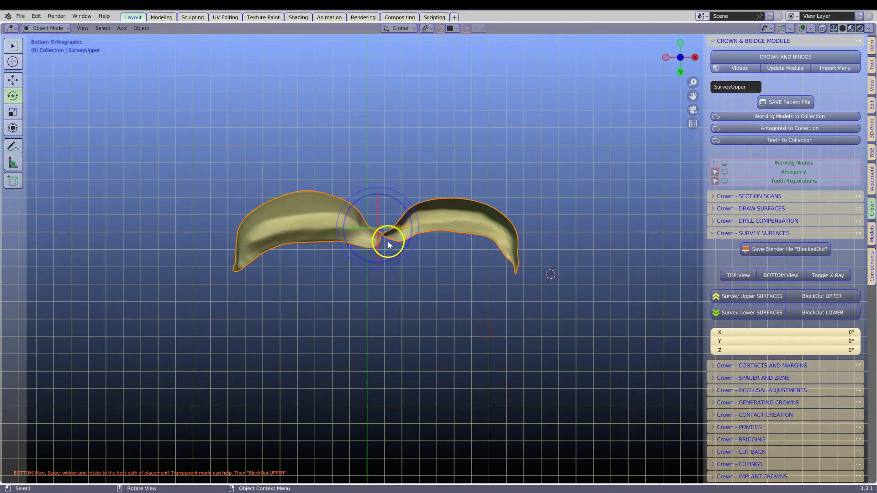
{"action": "left_click_drag", "start_coordinate": [389, 245], "coordinate": [386, 231]}
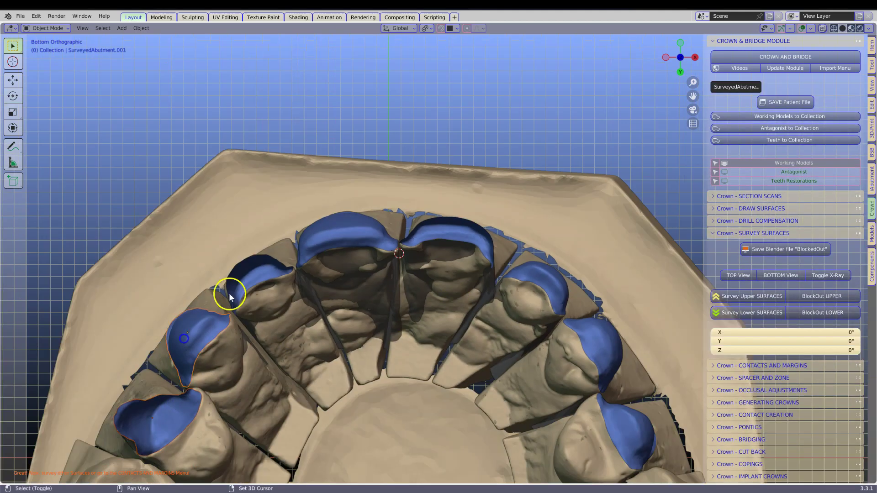
{"action": "left_click", "coordinate": [713, 232]}
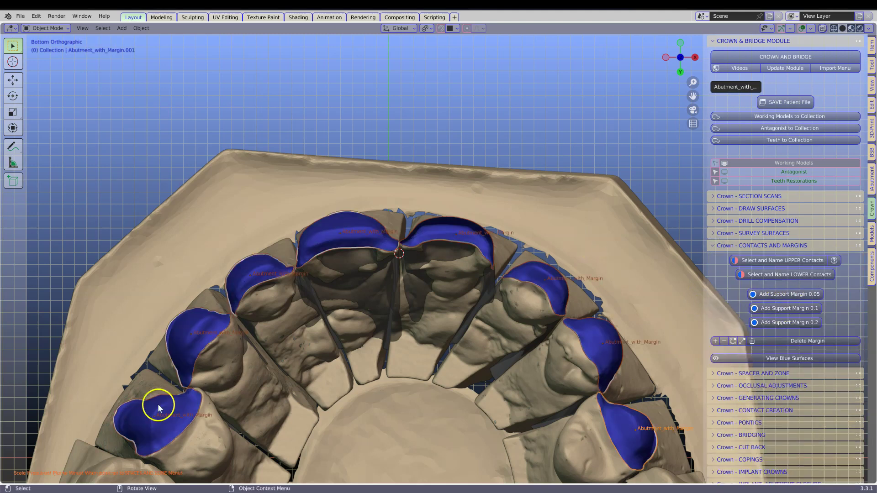
- Create the spacer and safety zone with Auto Spacer and Zone
{"action": "left_click", "coordinate": [722, 246]}
{"action": "left_click", "coordinate": [730, 258]}
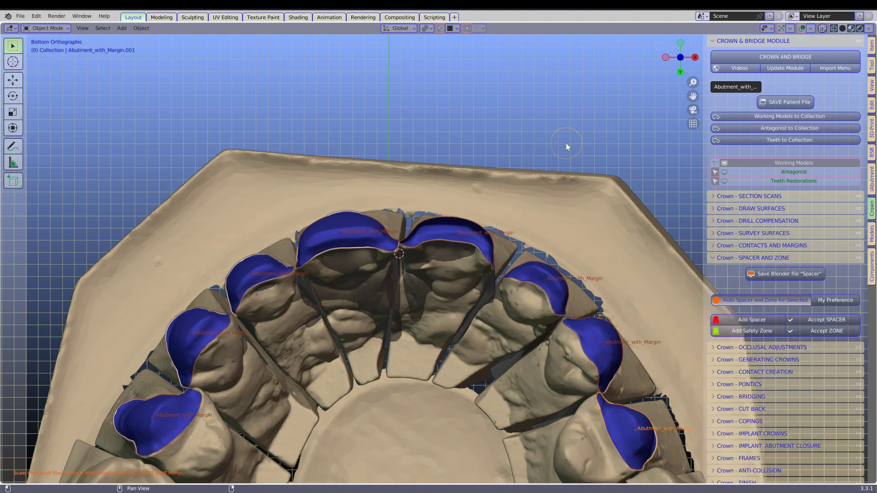
{"action": "scroll", "coordinate": [565, 147], "scroll_direction": "down", "scroll_amount": 3}
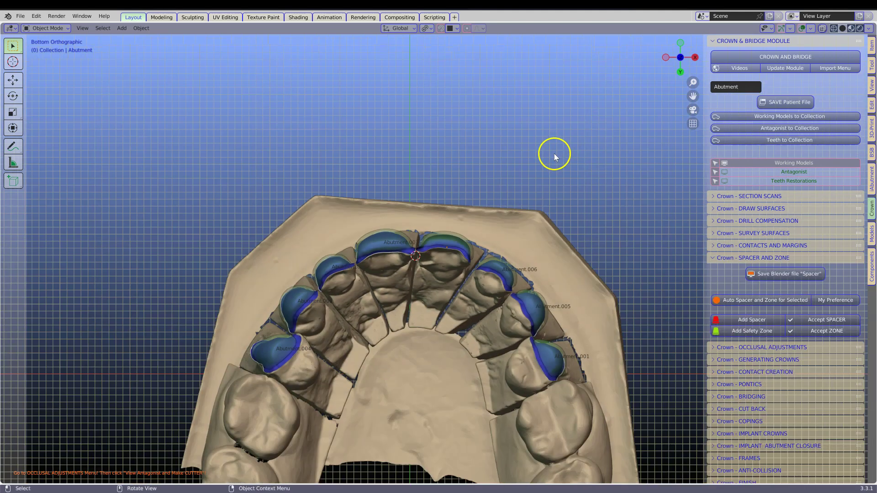
{"action": "middle_click_drag", "start_coordinate": [555, 153], "coordinate": [622, 348]}
- In GENERATING CROWNS, show the teeth and inspect the upper crowns from the front
{"action": "left_click", "coordinate": [758, 360]}
{"action": "left_click", "coordinate": [785, 392]}
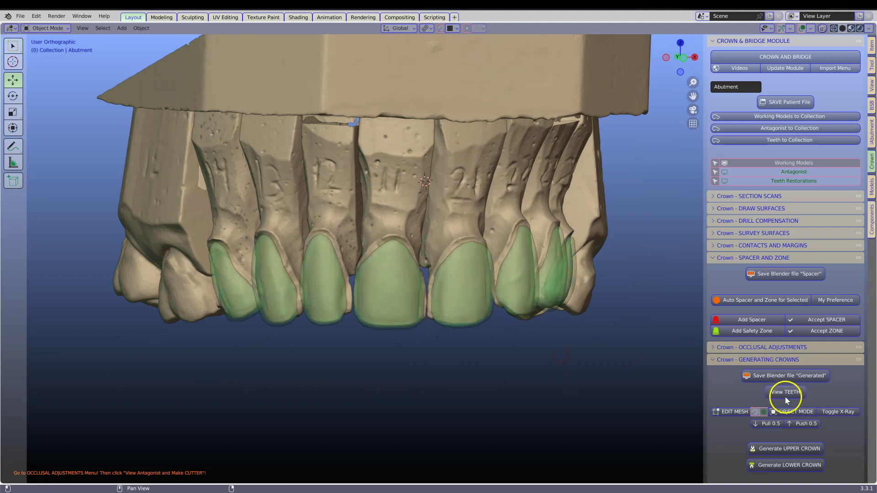
{"action": "mouse_move", "coordinate": [580, 259]}
{"action": "middle_mouse_down"}
{"action": "mouse_move", "coordinate": [587, 309]}
{"action": "mouse_move", "coordinate": [571, 247]}
{"action": "middle_mouse_up"}
{"action": "left_click", "coordinate": [572, 248]}
{"action": "scroll", "coordinate": [804, 374], "scroll_direction": "down", "scroll_amount": 1}
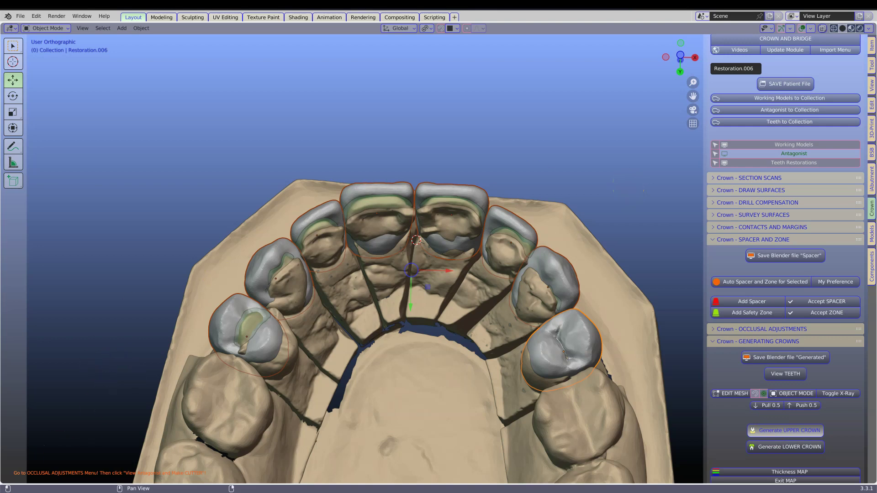
{"action": "mouse_move", "coordinate": [442, 390]}
{"action": "middle_mouse_down"}
{"action": "mouse_move", "coordinate": [460, 434]}
{"action": "mouse_move", "coordinate": [349, 250]}
{"action": "middle_mouse_up"}
{"action": "scroll", "coordinate": [459, 430], "scroll_direction": "up", "scroll_amount": 3}
{"action": "scroll", "coordinate": [459, 431], "scroll_direction": "down", "scroll_amount": 4}
- Select a single generated upper crown, viewing the arch from below
{"action": "left_click", "coordinate": [323, 297]}
{"action": "middle_click_drag", "start_coordinate": [323, 297], "coordinate": [187, 315]}
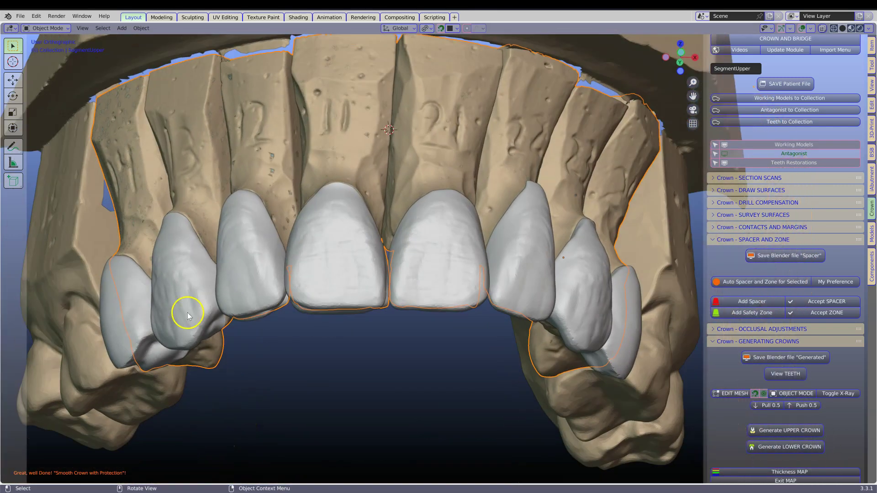
{"action": "left_click", "coordinate": [533, 188]}
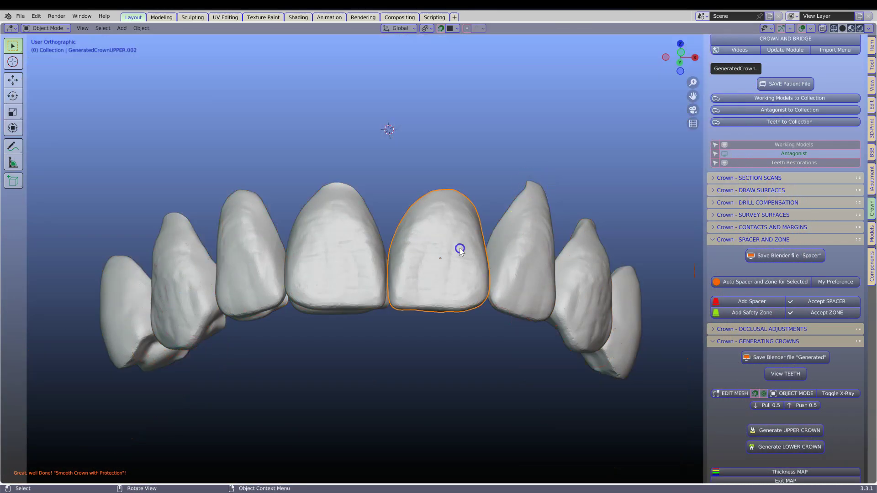
{"action": "middle_click_drag", "start_coordinate": [458, 248], "coordinate": [505, 319]}
{"action": "scroll", "coordinate": [777, 313], "scroll_direction": "down", "scroll_amount": 4}
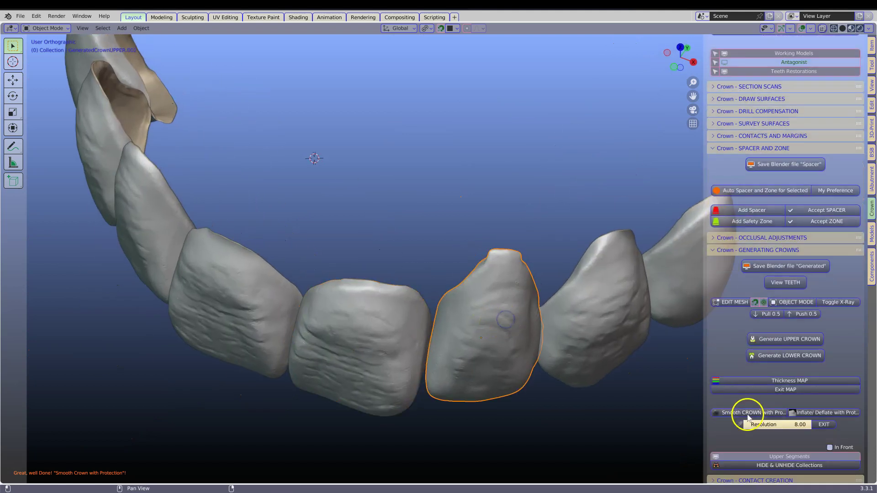
- Smooth the crown with Smooth CROWN with Protection, exit sculpting, and unhide the working model
{"action": "left_click", "coordinate": [748, 424]}
{"action": "middle_click_drag", "start_coordinate": [535, 268], "coordinate": [519, 309]}
{"action": "scroll", "coordinate": [493, 389], "scroll_direction": "up", "scroll_amount": 5}
{"action": "mouse_move", "coordinate": [493, 389]}
{"action": "middle_mouse_down"}
{"action": "mouse_move", "coordinate": [549, 381]}
{"action": "mouse_move", "coordinate": [538, 356]}
{"action": "mouse_move", "coordinate": [507, 336]}
{"action": "middle_mouse_up"}
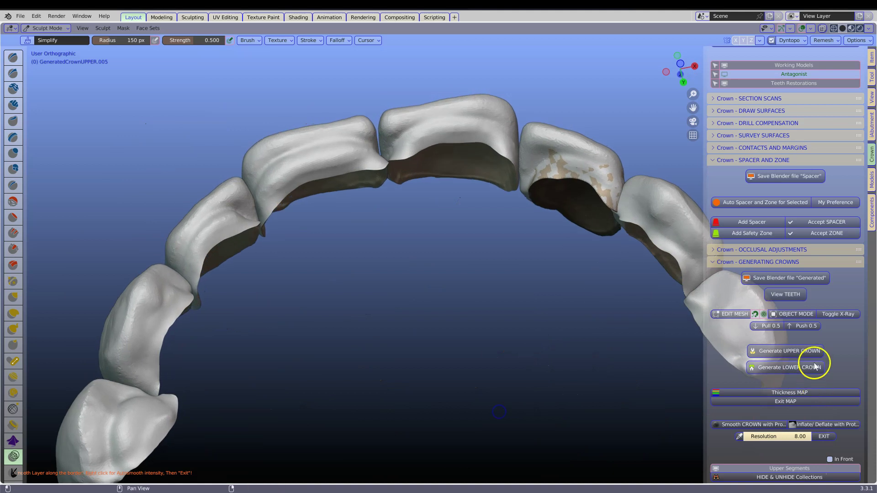
{"action": "left_click", "coordinate": [823, 436]}
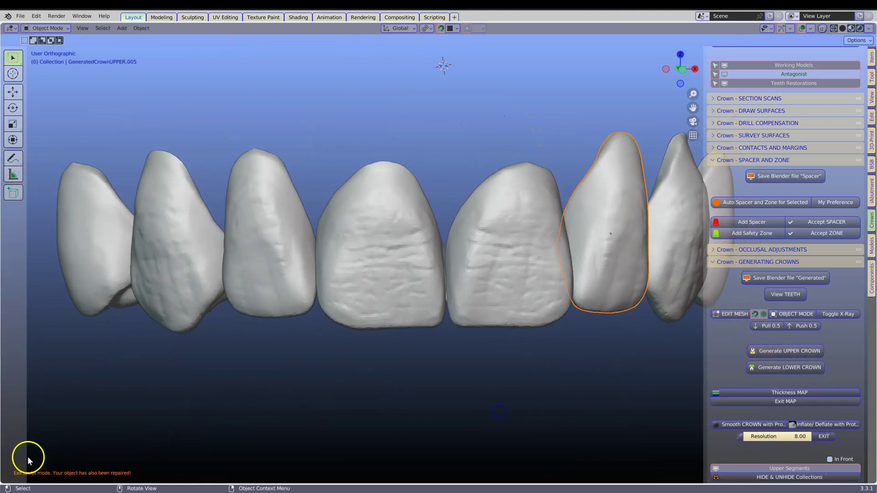
{"action": "key", "text": "alt+h"}
{"action": "scroll", "coordinate": [753, 365], "scroll_direction": "down", "scroll_amount": 5}
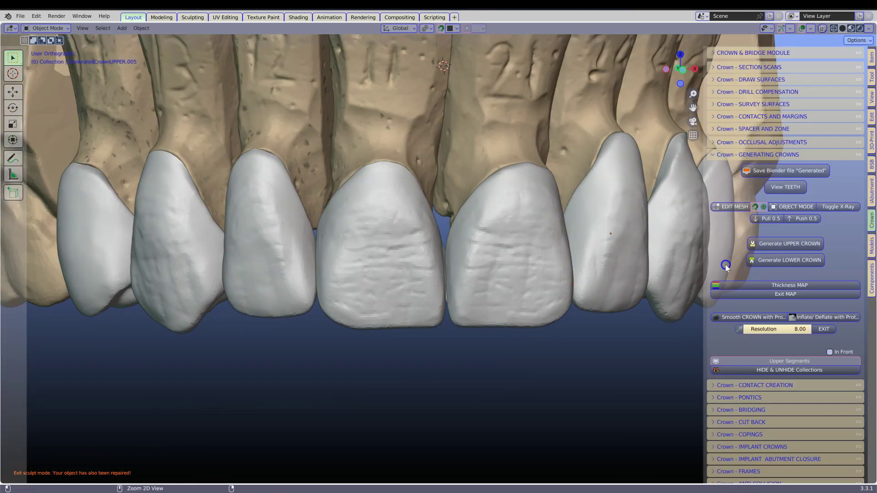
- Expand CONTACT CREATION, show the Contact CUTTERS, and slide a cutter into a crown gap
{"action": "left_click", "coordinate": [726, 381], "text": "ctrl"}
{"action": "left_click", "coordinate": [803, 410]}
{"action": "left_click", "coordinate": [805, 424]}
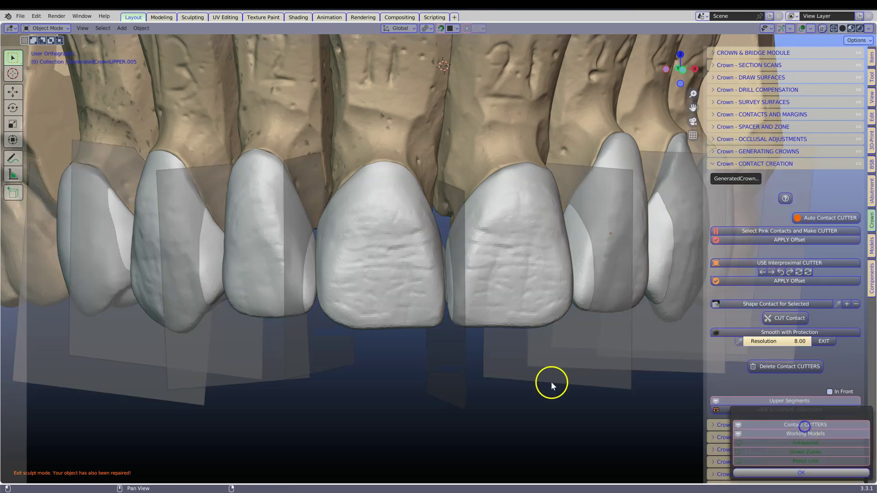
{"action": "middle_click_drag", "start_coordinate": [551, 381], "coordinate": [324, 354]}
{"action": "left_click", "coordinate": [326, 352]}
{"action": "scroll", "coordinate": [326, 352], "scroll_direction": "up", "scroll_amount": 3}
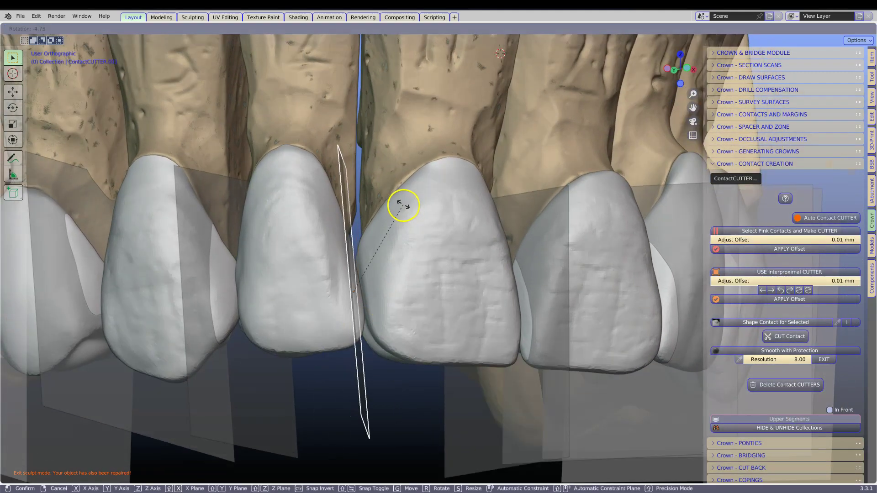
{"action": "left_click_drag", "start_coordinate": [354, 283], "coordinate": [358, 283]}
- Move and rotate the cutter plane to follow the contact between crowns
{"action": "key", "text": "KP_Decimal"}
{"action": "scroll", "coordinate": [373, 225], "scroll_direction": "up", "scroll_amount": 3}
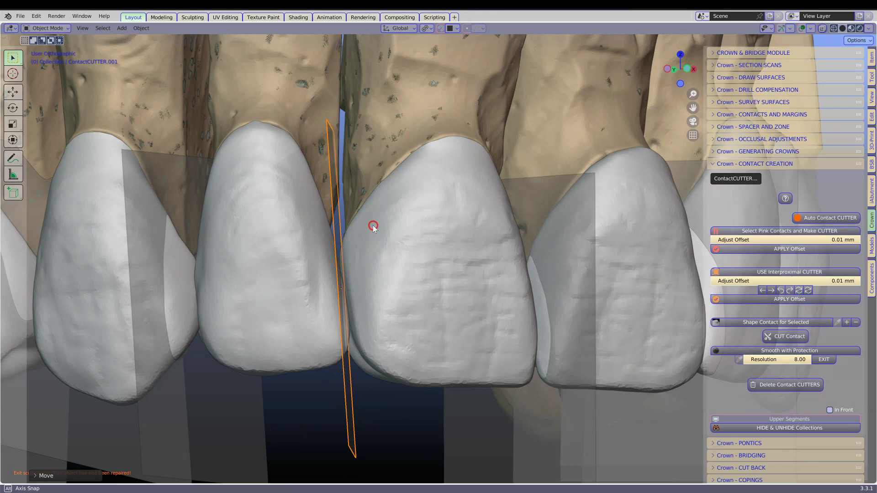
{"action": "key", "text": "r"}
{"action": "left_click", "coordinate": [368, 198]}
{"action": "mouse_move", "coordinate": [368, 198]}
{"action": "middle_mouse_down"}
{"action": "mouse_move", "coordinate": [333, 276]}
{"action": "mouse_move", "coordinate": [320, 137]}
{"action": "middle_mouse_up"}
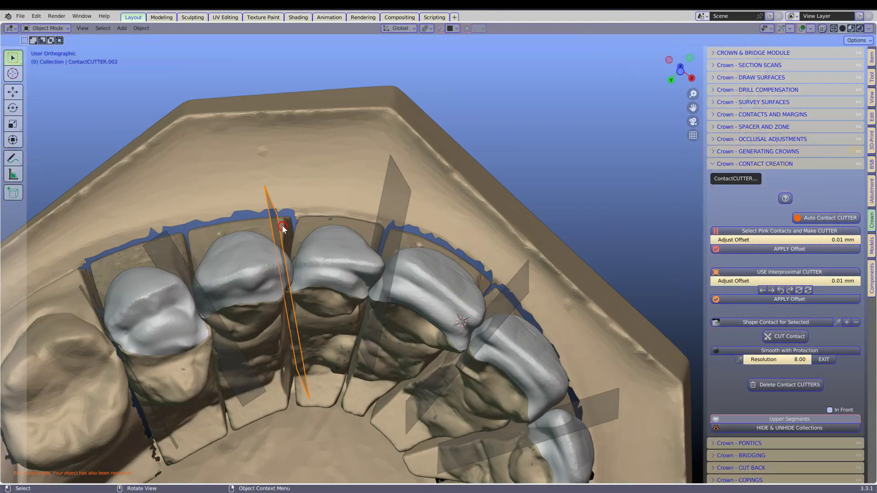
{"action": "key", "text": "shift+d"}
- Rotate another cutter edge-on between teeth and place a Shift+D duplicate
{"action": "left_click", "coordinate": [292, 255]}
{"action": "middle_click_drag", "start_coordinate": [292, 255], "coordinate": [289, 300]}
{"action": "key", "text": "r"}
{"action": "key", "text": "shift+d"}
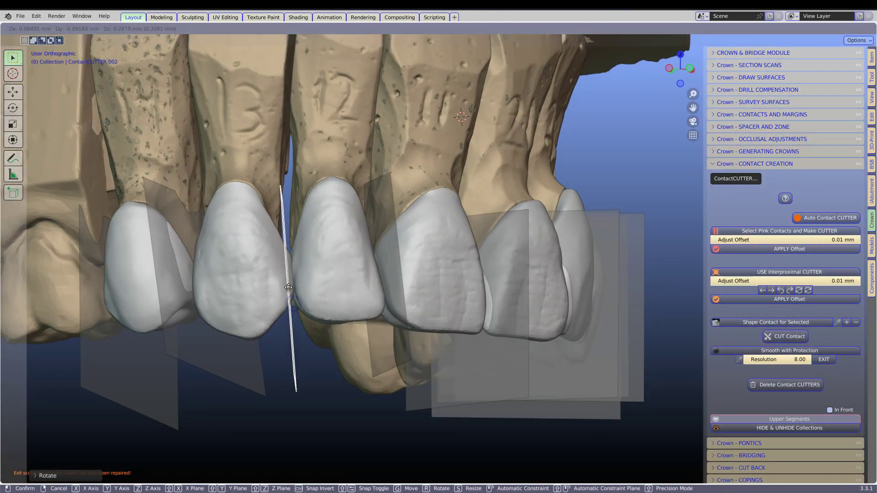
{"action": "right_click", "coordinate": [173, 304]}
{"action": "mouse_move", "coordinate": [172, 303]}
{"action": "middle_mouse_down"}
{"action": "mouse_move", "coordinate": [174, 214]}
{"action": "mouse_move", "coordinate": [456, 228]}
{"action": "mouse_move", "coordinate": [533, 196]}
{"action": "mouse_move", "coordinate": [448, 256]}
{"action": "mouse_move", "coordinate": [479, 196]}
{"action": "middle_mouse_up"}
- Rotate the next contact cutter upright and review all teeth from the front
{"action": "left_click", "coordinate": [174, 214]}
{"action": "scroll", "coordinate": [576, 216], "scroll_direction": "up", "scroll_amount": 3}
{"action": "left_click", "coordinate": [516, 266]}
{"action": "key", "text": "r"}
{"action": "left_click", "coordinate": [514, 180]}
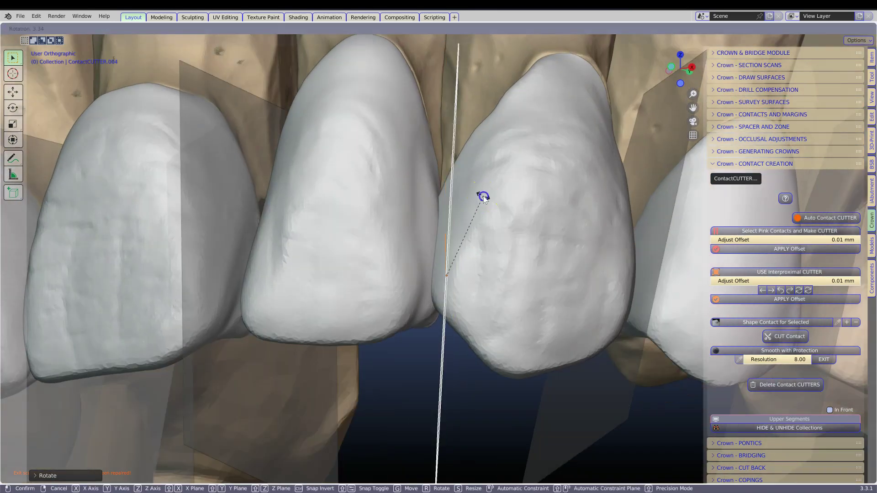
{"action": "scroll", "coordinate": [504, 237], "scroll_direction": "down", "scroll_amount": 3}
{"action": "middle_click_drag", "start_coordinate": [504, 238], "coordinate": [533, 307]}
{"action": "left_click", "coordinate": [395, 291]}
- Shape one crown restoration's contact with Shape Contact for Selected
{"action": "middle_click_drag", "start_coordinate": [396, 291], "coordinate": [333, 274]}
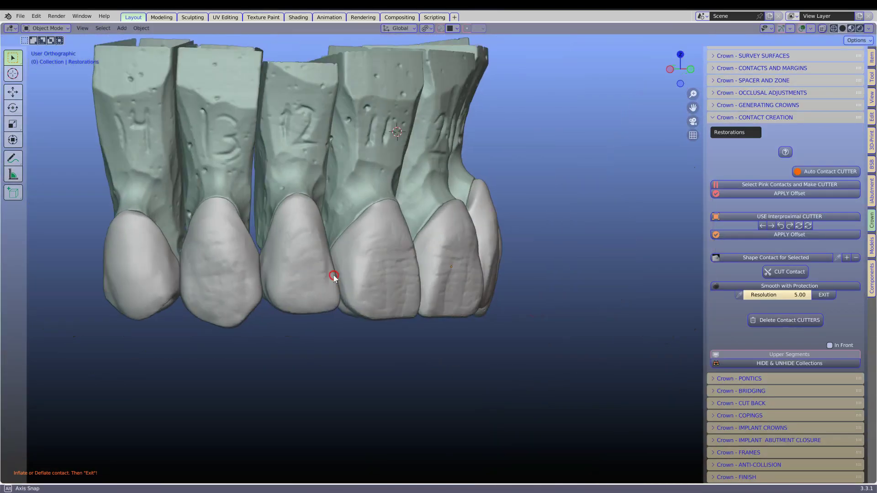
{"action": "left_click", "coordinate": [294, 290]}
{"action": "scroll", "coordinate": [294, 290], "scroll_direction": "up", "scroll_amount": 2}
{"action": "left_click", "coordinate": [771, 258]}
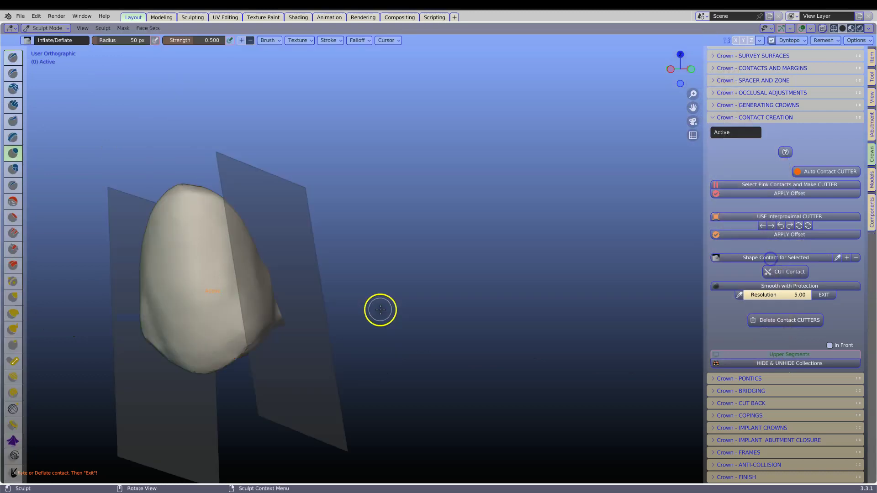
{"action": "middle_click_drag", "start_coordinate": [380, 310], "coordinate": [274, 317]}
{"action": "scroll", "coordinate": [601, 304], "scroll_direction": "up", "scroll_amount": 3}
{"action": "mouse_move", "coordinate": [456, 333]}
{"action": "middle_mouse_down"}
{"action": "mouse_move", "coordinate": [471, 333]}
{"action": "mouse_move", "coordinate": [348, 344]}
{"action": "mouse_move", "coordinate": [512, 310]}
{"action": "middle_mouse_up"}
{"action": "left_click", "coordinate": [769, 269]}
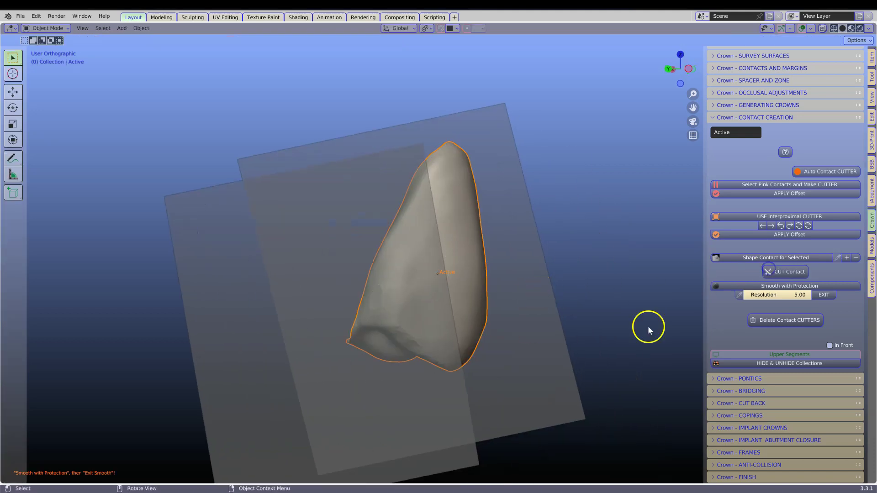
- Exit sculpting and check the crown's contact from new angles
{"action": "left_click", "coordinate": [824, 294]}
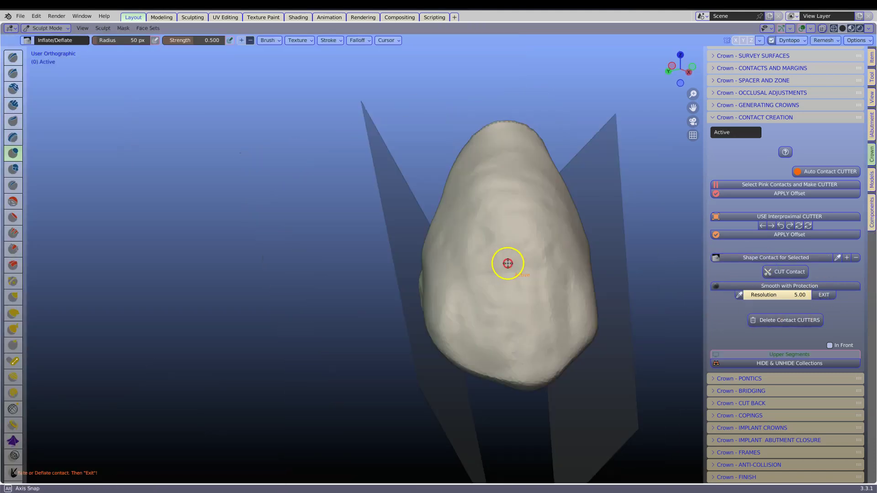
{"action": "mouse_move", "coordinate": [505, 288]}
{"action": "middle_mouse_down"}
{"action": "mouse_move", "coordinate": [503, 278]}
{"action": "mouse_move", "coordinate": [551, 285]}
{"action": "middle_mouse_up"}
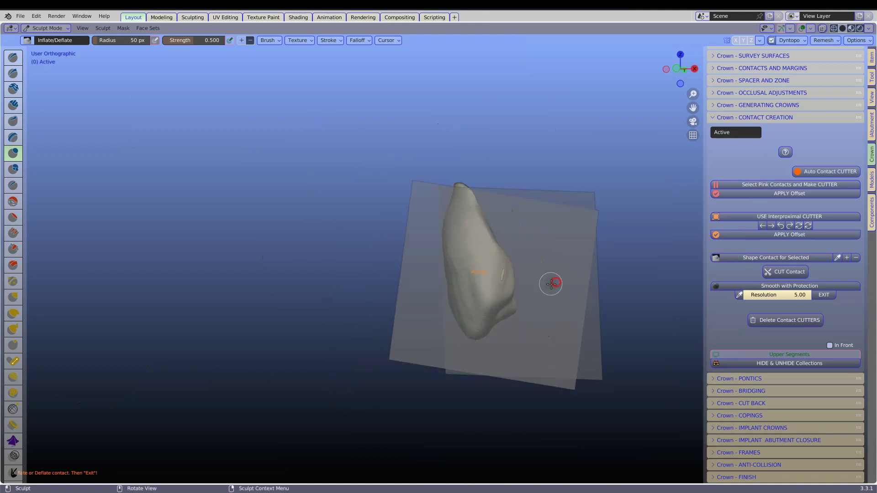
{"action": "middle_click_drag", "start_coordinate": [496, 264], "coordinate": [554, 319]}
{"action": "left_click", "coordinate": [824, 295]}
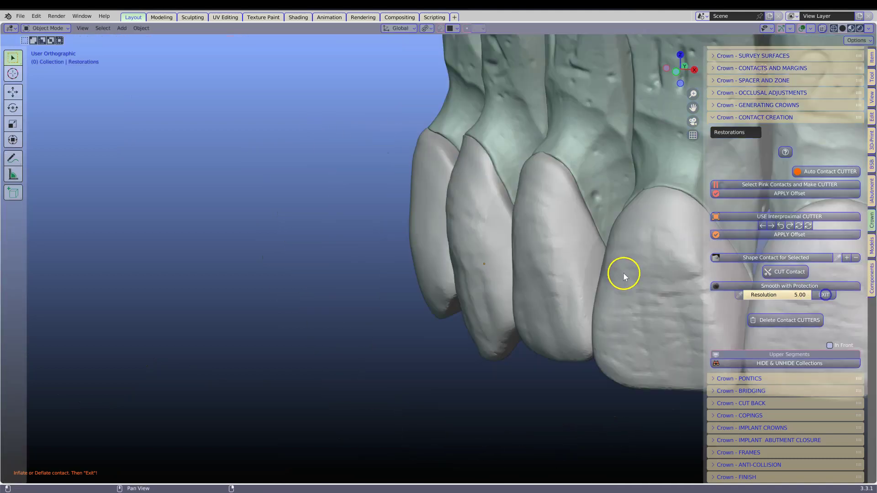
- Begin shaping the next crown's contact with the brush enlarged to 81 px
{"action": "left_click", "coordinate": [757, 259]}
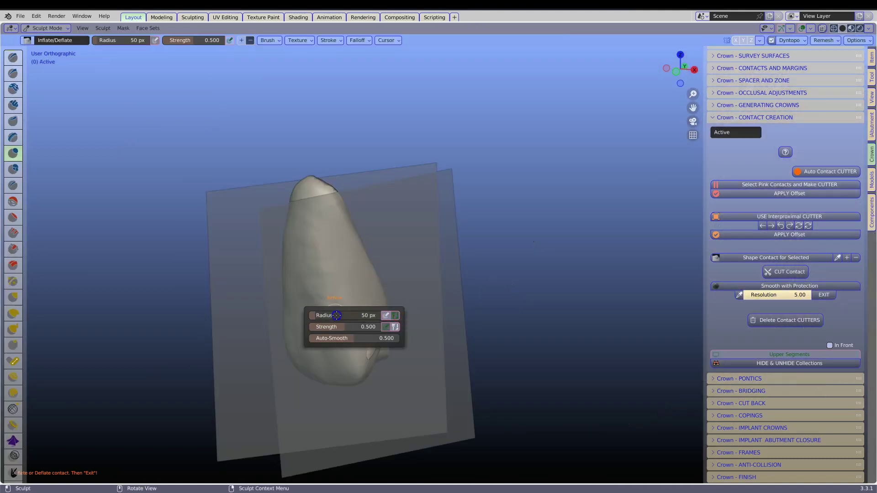
{"action": "left_click_drag", "start_coordinate": [336, 315], "coordinate": [352, 315]}
{"action": "middle_click_drag", "start_coordinate": [351, 315], "coordinate": [314, 288], "text": "alt"}
{"action": "middle_click_drag", "start_coordinate": [348, 344], "coordinate": [522, 316]}
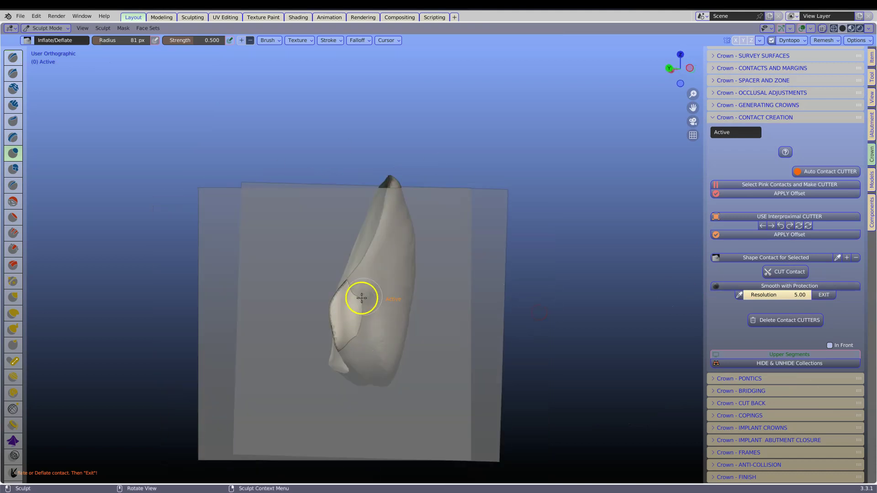
{"action": "middle_click_drag", "start_coordinate": [362, 298], "coordinate": [319, 335]}
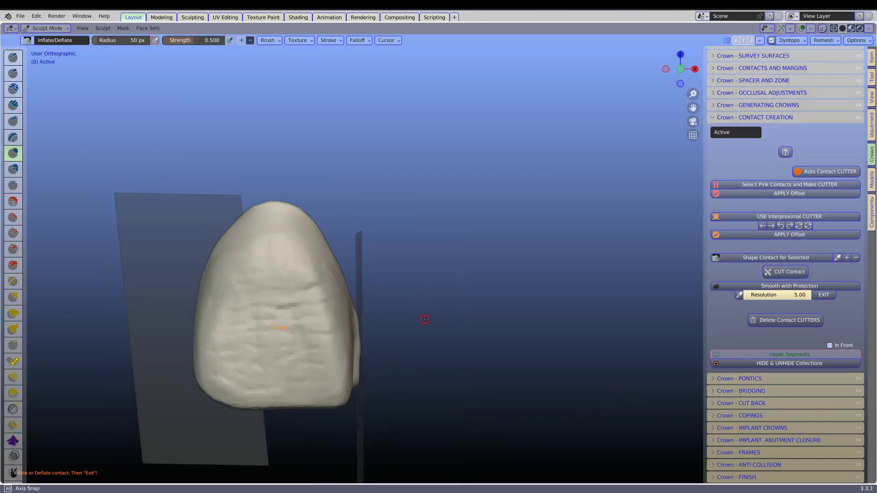
- Adjust the brush radius, sculpt the crown's contact against the cutters, and exit
{"action": "middle_click_drag", "start_coordinate": [424, 319], "coordinate": [269, 324]}
{"action": "right_click", "coordinate": [269, 324]}
{"action": "mouse_move", "coordinate": [272, 286]}
{"action": "middle_mouse_down", "text": "ctrl"}
{"action": "mouse_move", "coordinate": [283, 341]}
{"action": "mouse_move", "coordinate": [323, 333]}
{"action": "mouse_move", "coordinate": [293, 396]}
{"action": "mouse_move", "coordinate": [372, 342]}
{"action": "mouse_move", "coordinate": [310, 385]}
{"action": "mouse_move", "coordinate": [321, 344]}
{"action": "mouse_move", "coordinate": [309, 378]}
{"action": "mouse_move", "coordinate": [393, 360]}
{"action": "mouse_move", "coordinate": [298, 397]}
{"action": "mouse_move", "coordinate": [378, 364]}
{"action": "mouse_move", "coordinate": [409, 376]}
{"action": "middle_mouse_up", "text": "ctrl"}
{"action": "left_click", "coordinate": [823, 294]}
- Shape the next central crown's contact with the Deflate brush, then return to the full row
{"action": "mouse_move", "coordinate": [542, 313]}
{"action": "middle_mouse_down"}
{"action": "mouse_move", "coordinate": [454, 307]}
{"action": "mouse_move", "coordinate": [440, 337]}
{"action": "middle_mouse_up"}
{"action": "scroll", "coordinate": [440, 338], "scroll_direction": "up", "scroll_amount": 4}
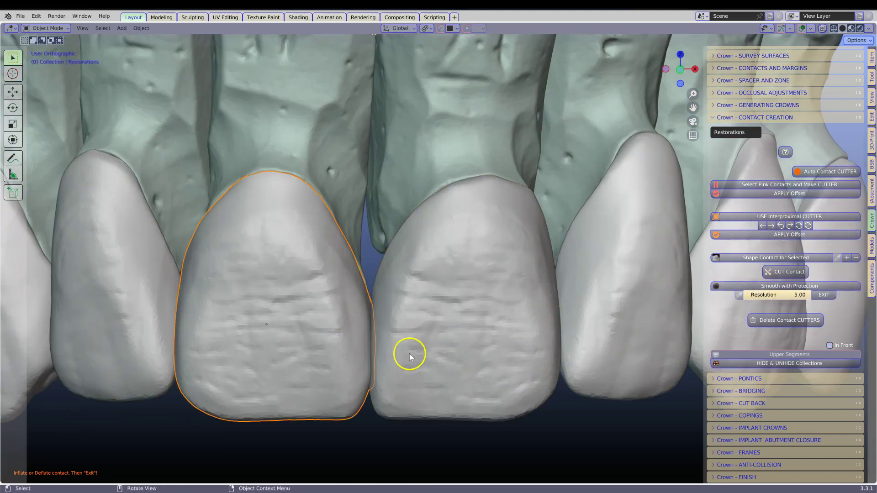
{"action": "scroll", "coordinate": [437, 333], "scroll_direction": "down", "scroll_amount": 2}
{"action": "left_click", "coordinate": [715, 257]}
{"action": "middle_click_drag", "start_coordinate": [485, 307], "coordinate": [581, 303]}
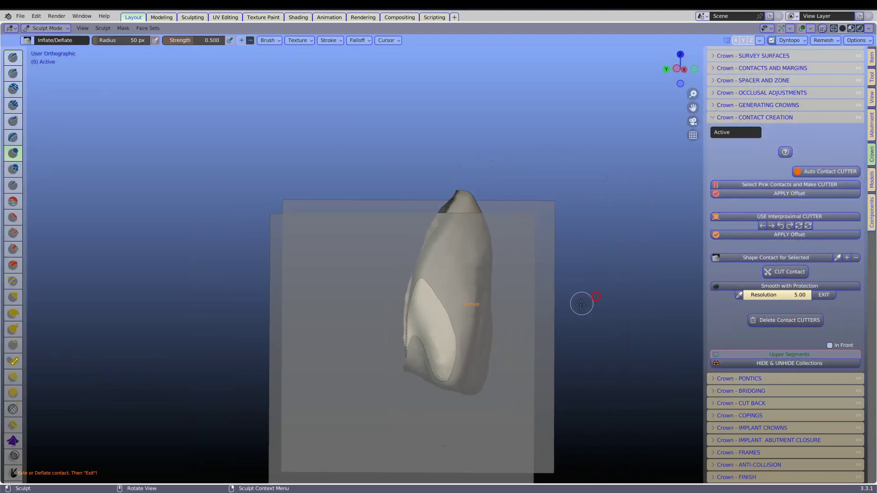
{"action": "right_click", "coordinate": [534, 291]}
{"action": "scroll", "coordinate": [424, 301], "scroll_direction": "up", "scroll_amount": 3}
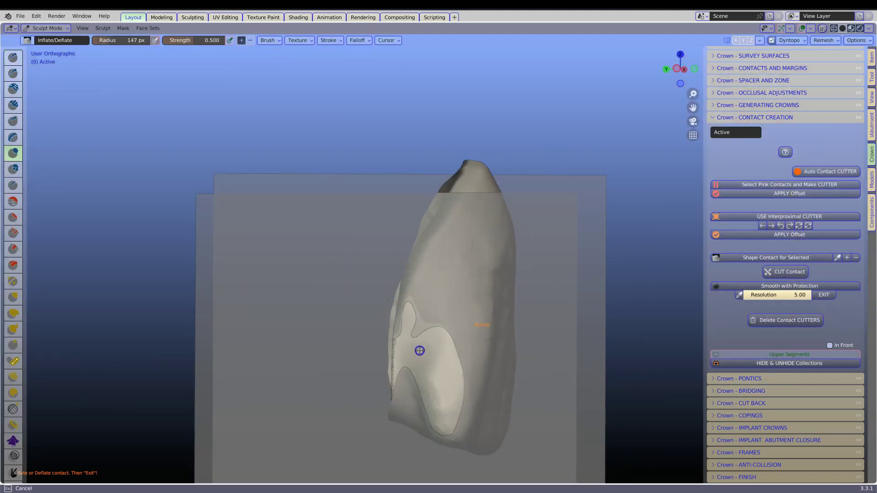
{"action": "mouse_move", "coordinate": [440, 402]}
{"action": "middle_mouse_down"}
{"action": "mouse_move", "coordinate": [464, 319]}
{"action": "mouse_move", "coordinate": [605, 311]}
{"action": "middle_mouse_up"}
{"action": "left_click", "coordinate": [250, 45]}
{"action": "left_click", "coordinate": [824, 295]}
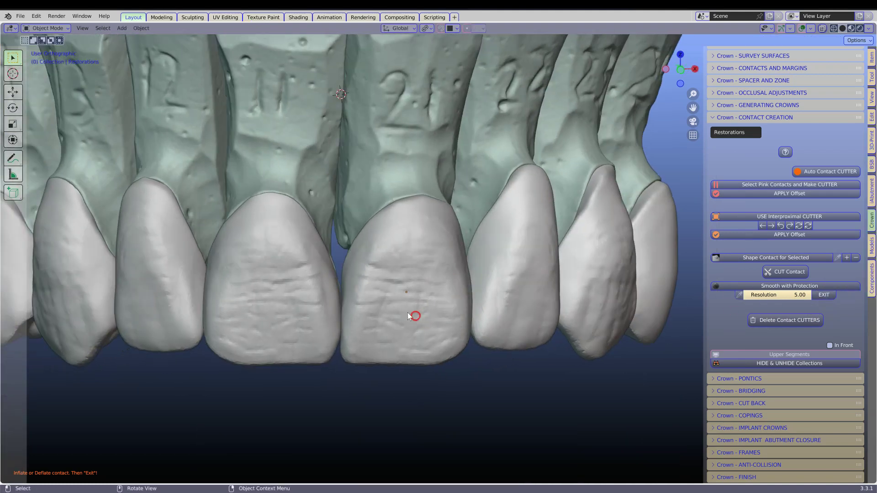
- Sculpt the contact of another crown and return to the full row
{"action": "left_click", "coordinate": [375, 321]}
{"action": "right_click", "coordinate": [340, 312]}
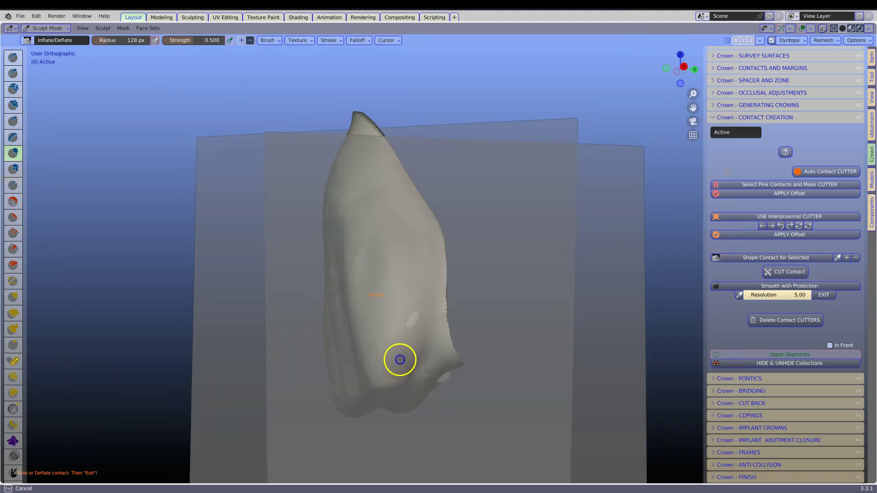
{"action": "middle_click_drag", "start_coordinate": [425, 345], "coordinate": [512, 362]}
{"action": "left_click", "coordinate": [824, 295]}
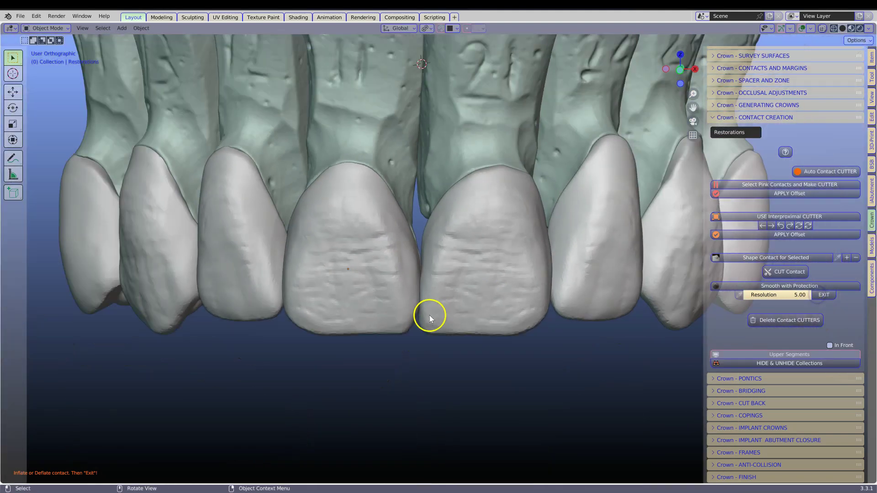
{"action": "left_click", "coordinate": [403, 358]}
- Pull the central crown's lower corner vertex with proportional editing in Edit Mode
{"action": "key", "text": "Tab"}
{"action": "left_click", "coordinate": [396, 361]}
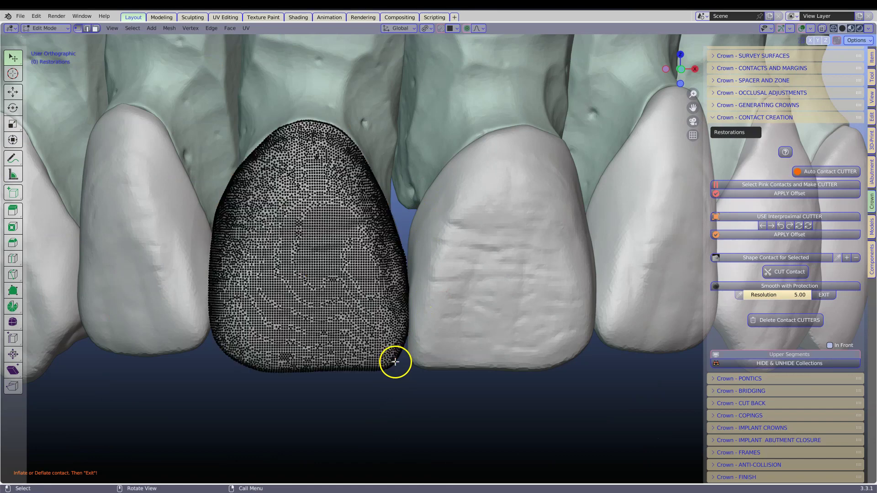
{"action": "key", "text": "g"}
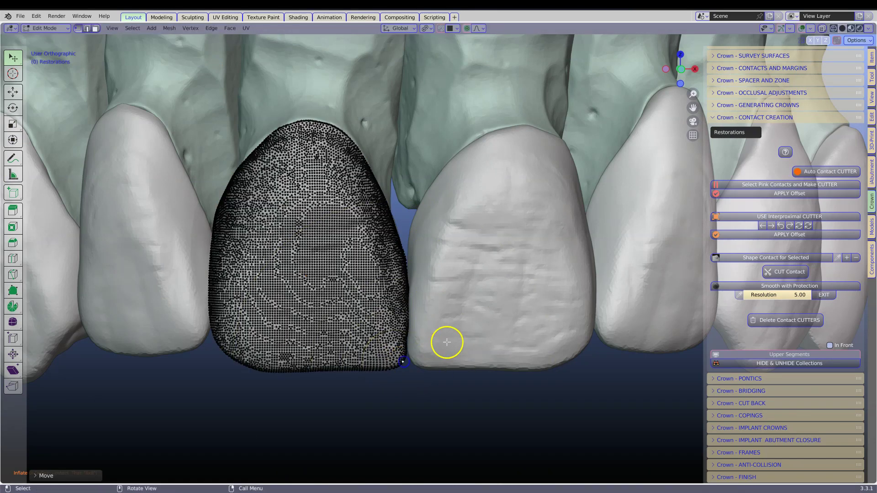
{"action": "scroll", "coordinate": [431, 345], "scroll_direction": "up", "scroll_amount": 2}
{"action": "scroll", "coordinate": [382, 393], "scroll_direction": "up", "scroll_amount": 3}
{"action": "left_click", "coordinate": [382, 395]}
{"action": "key", "text": "Tab"}
{"action": "scroll", "coordinate": [465, 290], "scroll_direction": "down", "scroll_amount": 4}
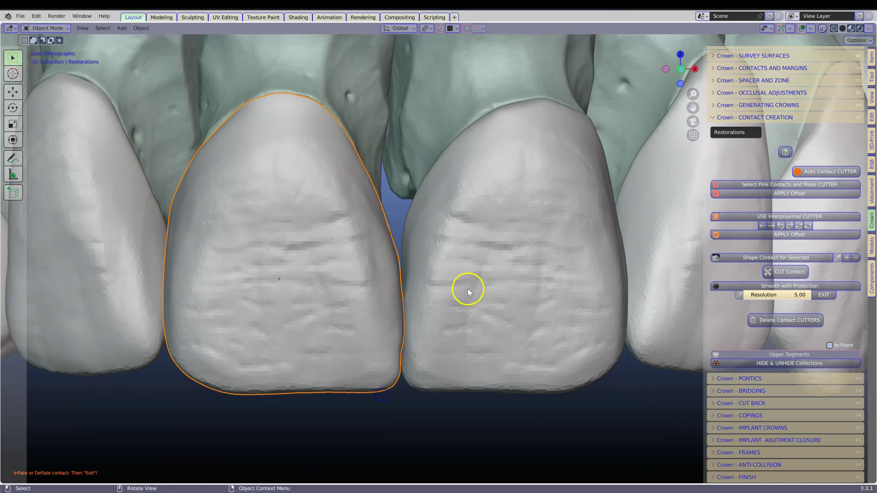
{"action": "scroll", "coordinate": [468, 274], "scroll_direction": "down", "scroll_amount": 3}
- Start building up the neighbouring crown's contact with the Inflate brush
{"action": "mouse_move", "coordinate": [468, 274]}
{"action": "middle_mouse_down"}
{"action": "mouse_move", "coordinate": [348, 264]}
{"action": "mouse_move", "coordinate": [397, 268]}
{"action": "middle_mouse_up"}
{"action": "left_click", "coordinate": [396, 268]}
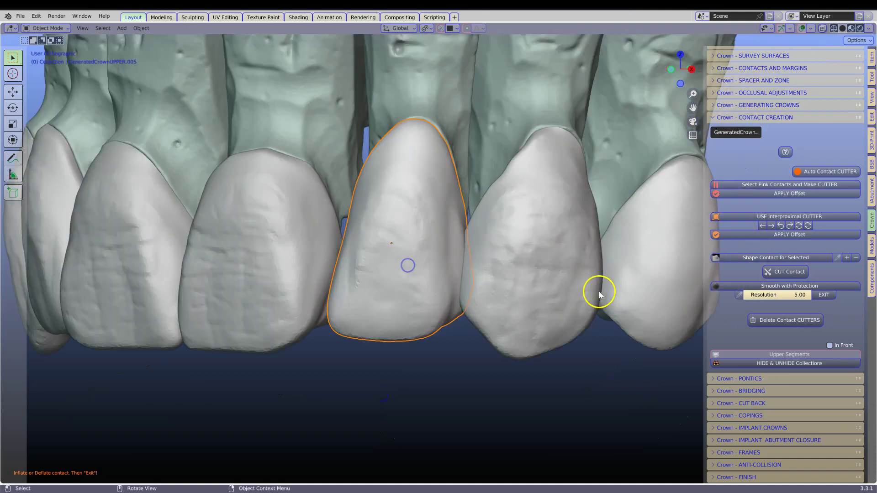
{"action": "left_click", "coordinate": [775, 257]}
{"action": "middle_click_drag", "start_coordinate": [462, 254], "coordinate": [484, 219]}
{"action": "mouse_move", "coordinate": [503, 183]}
{"action": "middle_mouse_down"}
{"action": "mouse_move", "coordinate": [626, 241]}
{"action": "mouse_move", "coordinate": [373, 272]}
{"action": "mouse_move", "coordinate": [351, 304]}
{"action": "middle_mouse_up"}
{"action": "left_click", "coordinate": [843, 257]}
{"action": "right_click", "coordinate": [394, 249]}
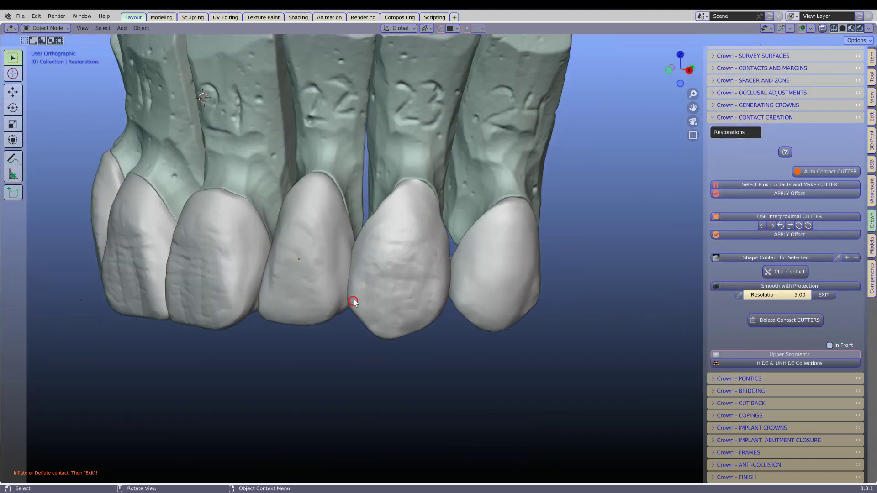
{"action": "left_click", "coordinate": [803, 367]}
- Show the contact cutter planes and rotate the cutter plane between the two teeth to a new angle
{"action": "left_click", "coordinate": [803, 401]}
{"action": "mouse_move", "coordinate": [428, 354]}
{"action": "middle_mouse_down"}
{"action": "mouse_move", "coordinate": [421, 241]}
{"action": "mouse_move", "coordinate": [385, 207]}
{"action": "mouse_move", "coordinate": [350, 251]}
{"action": "mouse_move", "coordinate": [442, 235]}
{"action": "mouse_move", "coordinate": [538, 292]}
{"action": "mouse_move", "coordinate": [532, 313]}
{"action": "middle_mouse_up"}
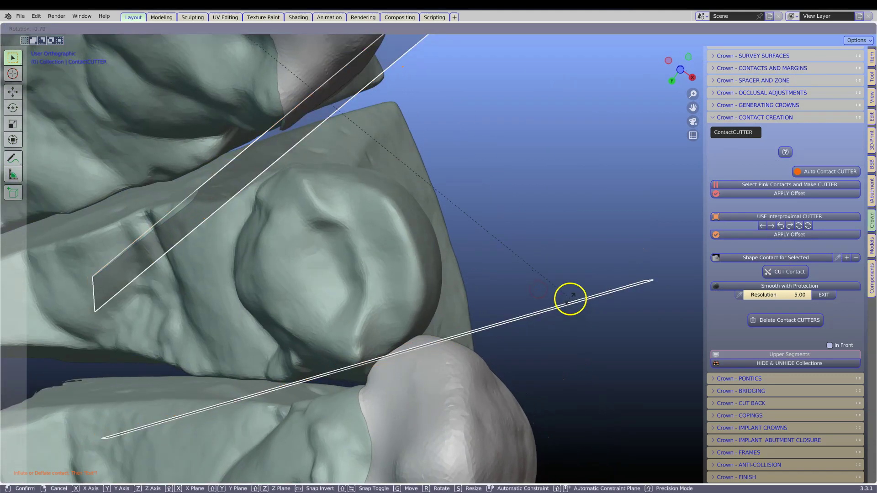
{"action": "left_click", "coordinate": [473, 375]}
{"action": "left_click", "coordinate": [498, 326]}
{"action": "key", "text": "Tab"}
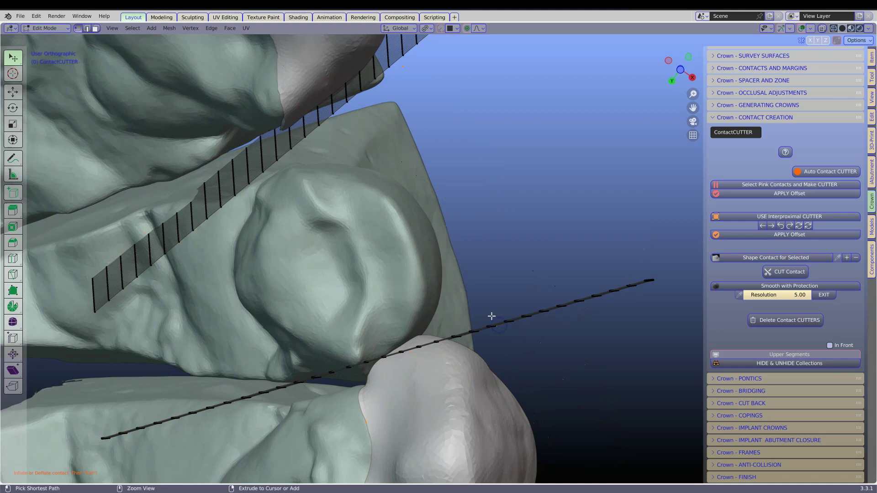
{"action": "key", "text": "Tab"}
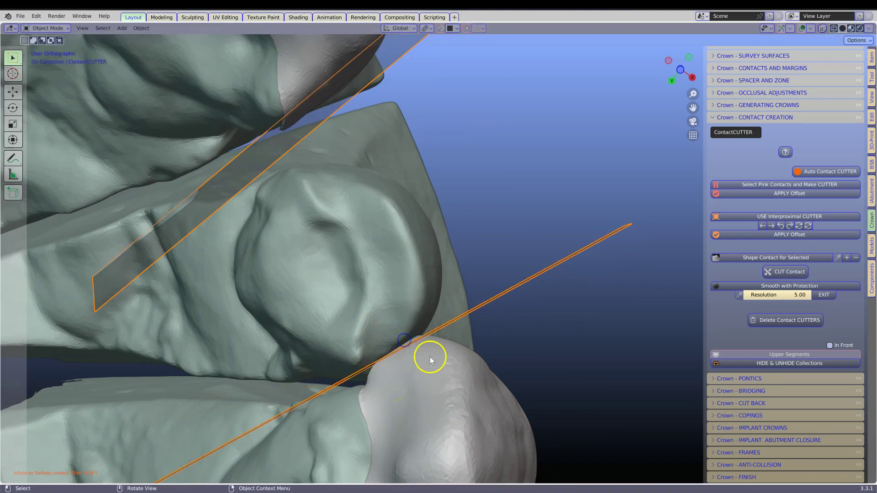
- Smooth the neighbouring crown's contact at resolution 5.10 and return to the full teeth model
{"action": "left_click", "coordinate": [458, 399], "text": "shift"}
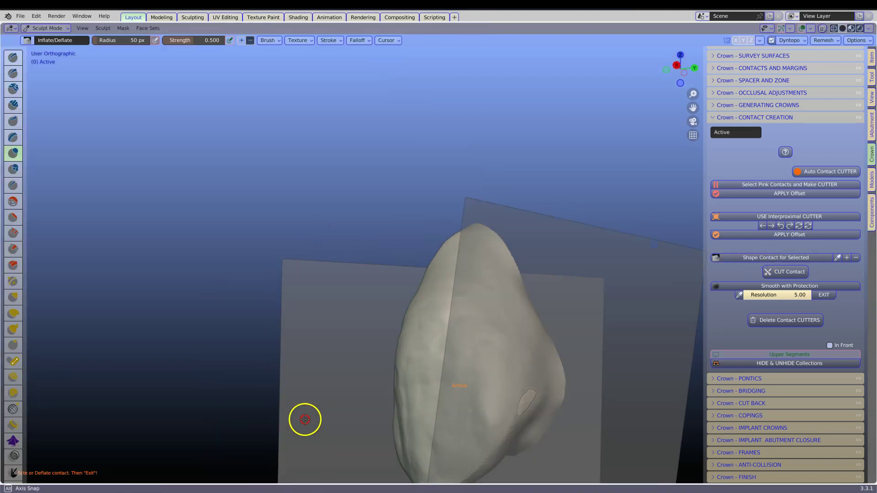
{"action": "left_click", "coordinate": [808, 295]}
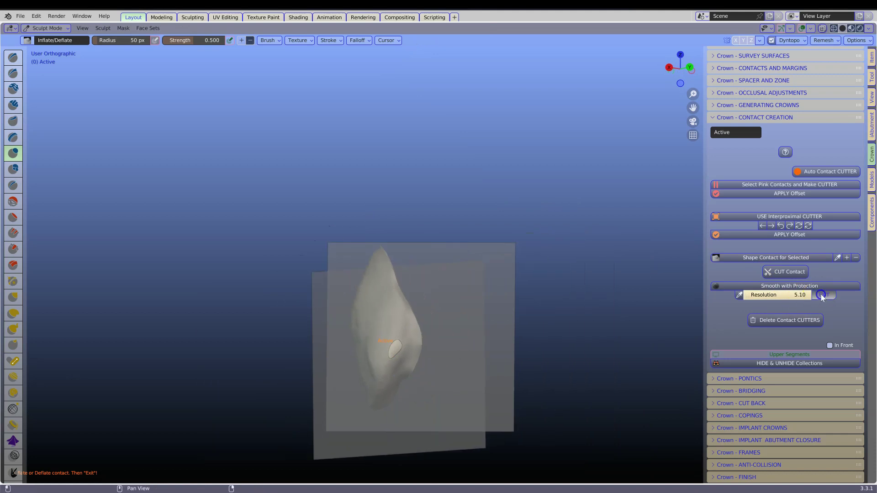
{"action": "left_click", "coordinate": [823, 294]}
- Make the beige Working Models collection visible and orbit and zoom to view the whole upper arch
{"action": "left_click", "coordinate": [803, 363]}
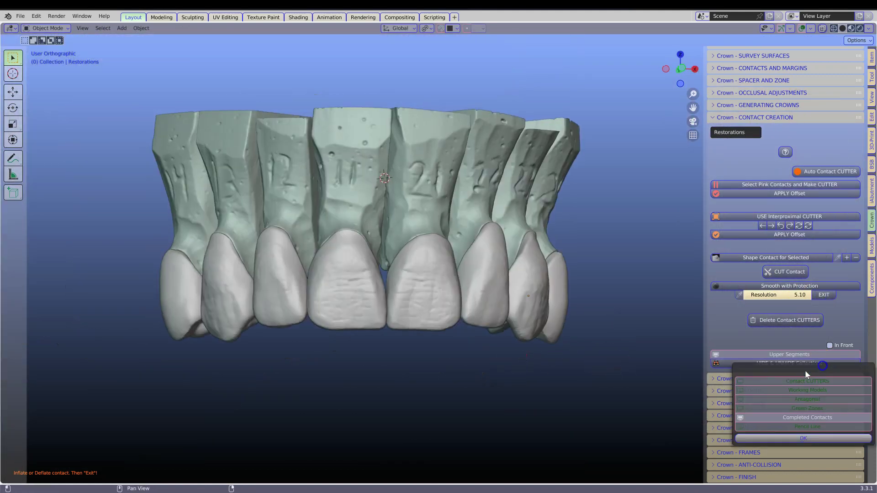
{"action": "left_click", "coordinate": [804, 390]}
{"action": "mouse_move", "coordinate": [455, 382]}
{"action": "middle_mouse_down"}
{"action": "mouse_move", "coordinate": [309, 363]}
{"action": "mouse_move", "coordinate": [327, 253]}
{"action": "mouse_move", "coordinate": [447, 325]}
{"action": "mouse_move", "coordinate": [451, 338]}
{"action": "mouse_move", "coordinate": [429, 333]}
{"action": "mouse_move", "coordinate": [424, 347]}
{"action": "middle_mouse_up"}
{"action": "scroll", "coordinate": [450, 339], "scroll_direction": "up", "scroll_amount": 3}
{"action": "scroll", "coordinate": [448, 336], "scroll_direction": "up", "scroll_amount": 3}
{"action": "scroll", "coordinate": [428, 341], "scroll_direction": "down", "scroll_amount": 5}
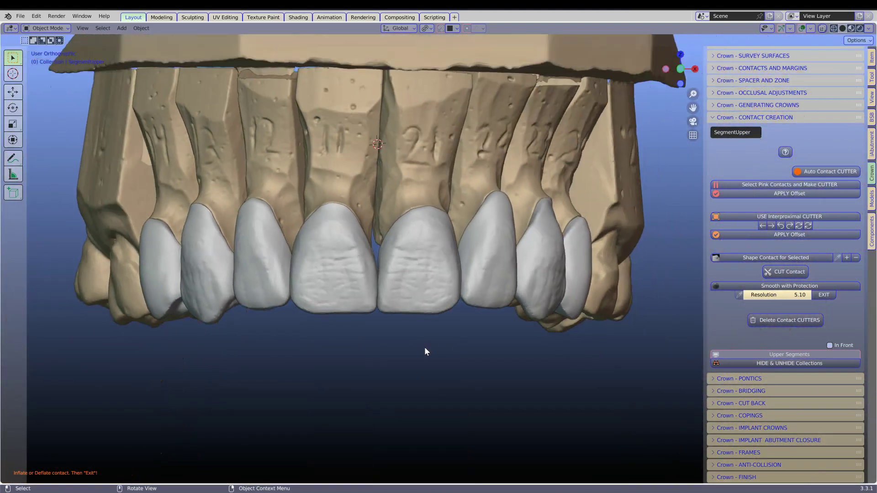
{"action": "scroll", "coordinate": [424, 356], "scroll_direction": "down", "scroll_amount": 3}
{"action": "scroll", "coordinate": [430, 372], "scroll_direction": "down", "scroll_amount": 1}
{"action": "left_click", "coordinate": [777, 363]}
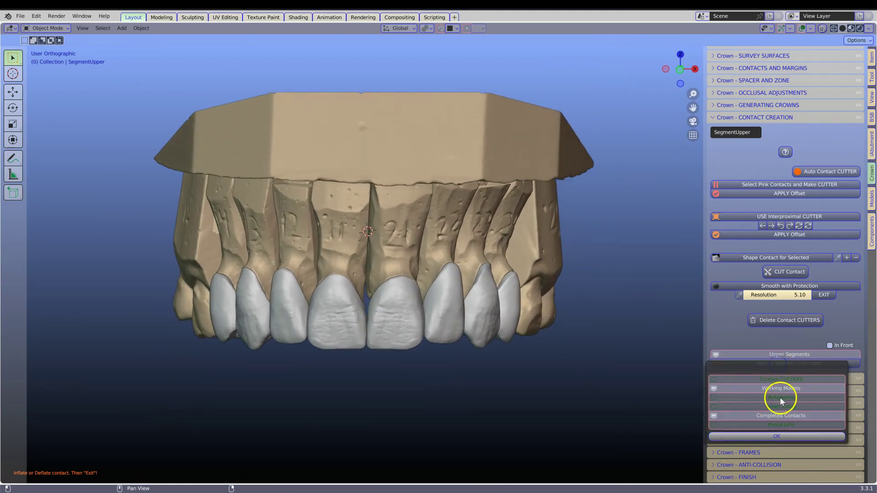